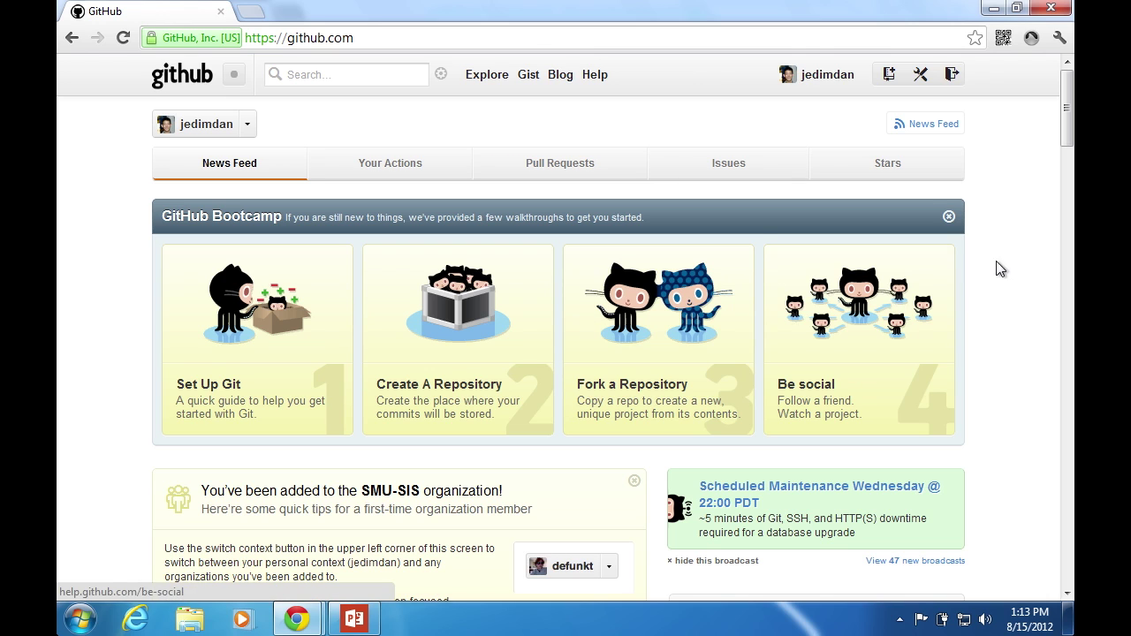
Start a new GitHub repository named is306lab and let the name be accepted
click(886, 79)
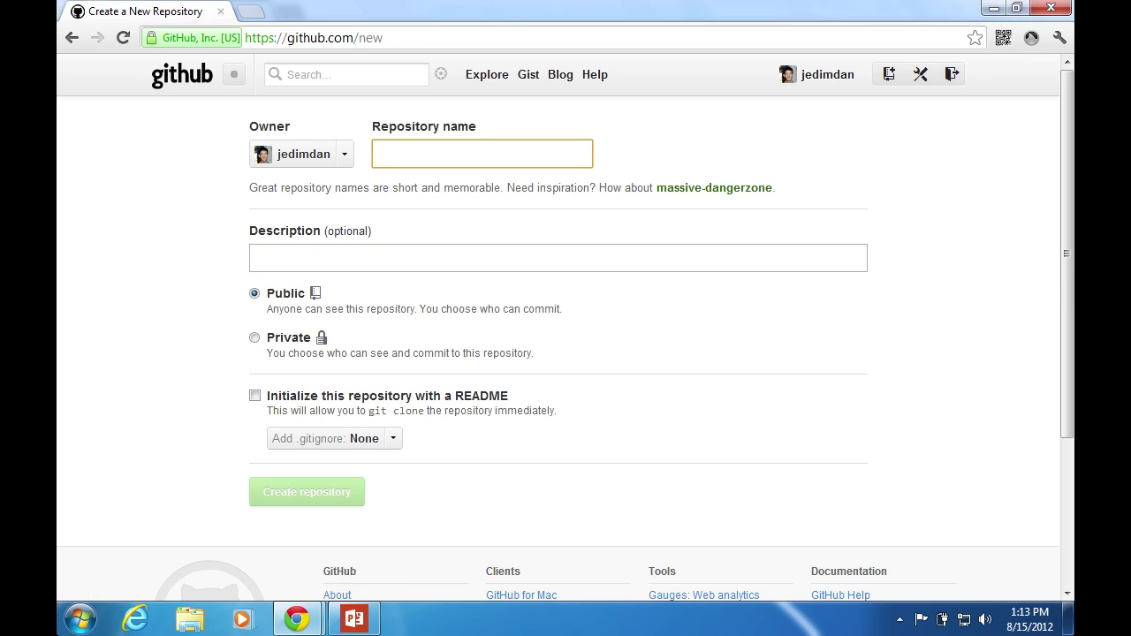
text(is306lab)
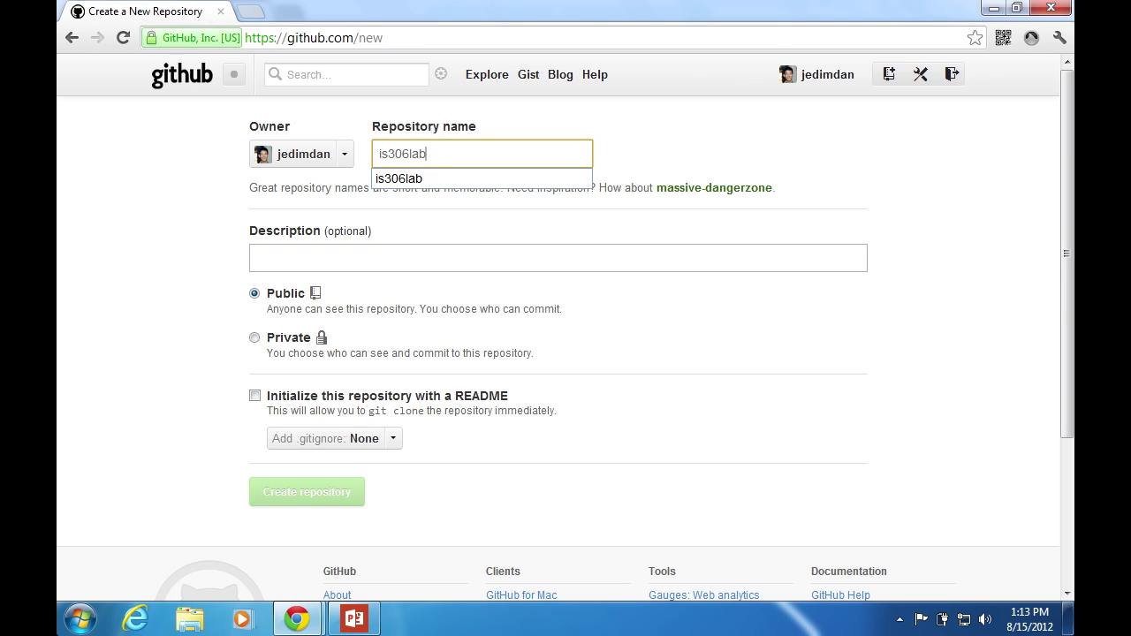
click(654, 137)
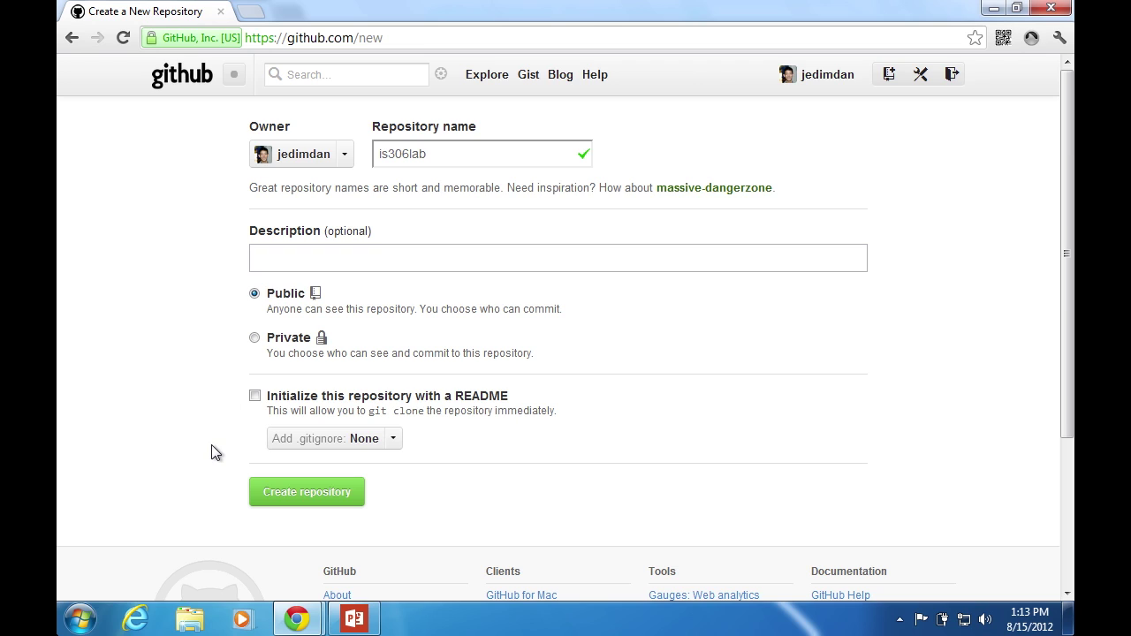
Create the public is306lab repository and look over its quick setup page
click(305, 496)
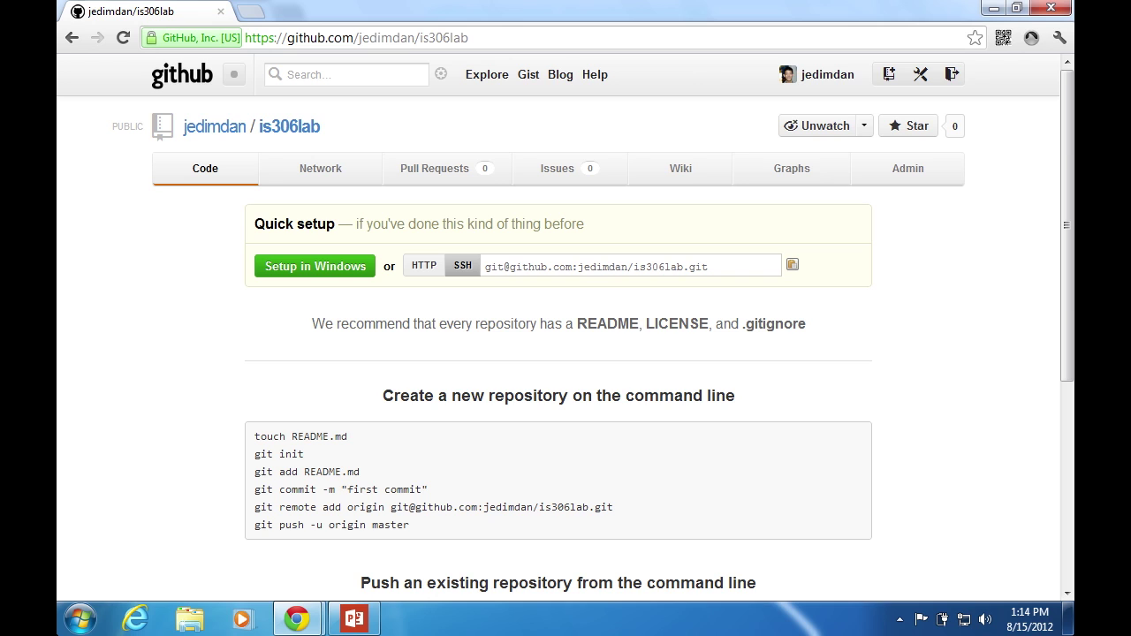
scroll(566, 354, down, 1)
scroll(565, 354, up, 1)
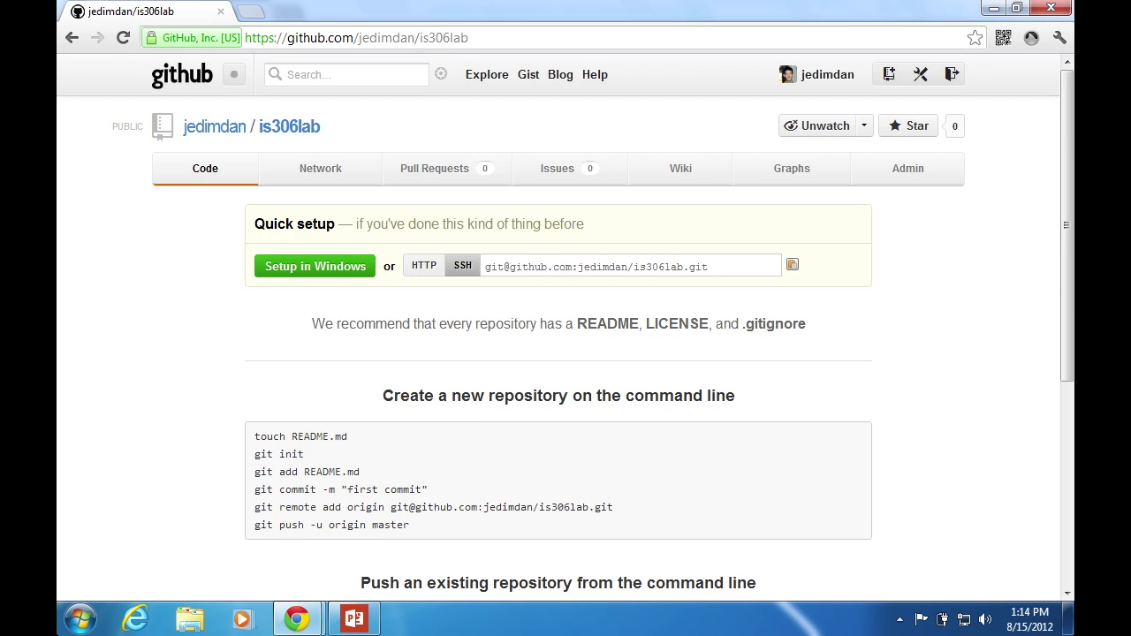
click(585, 169)
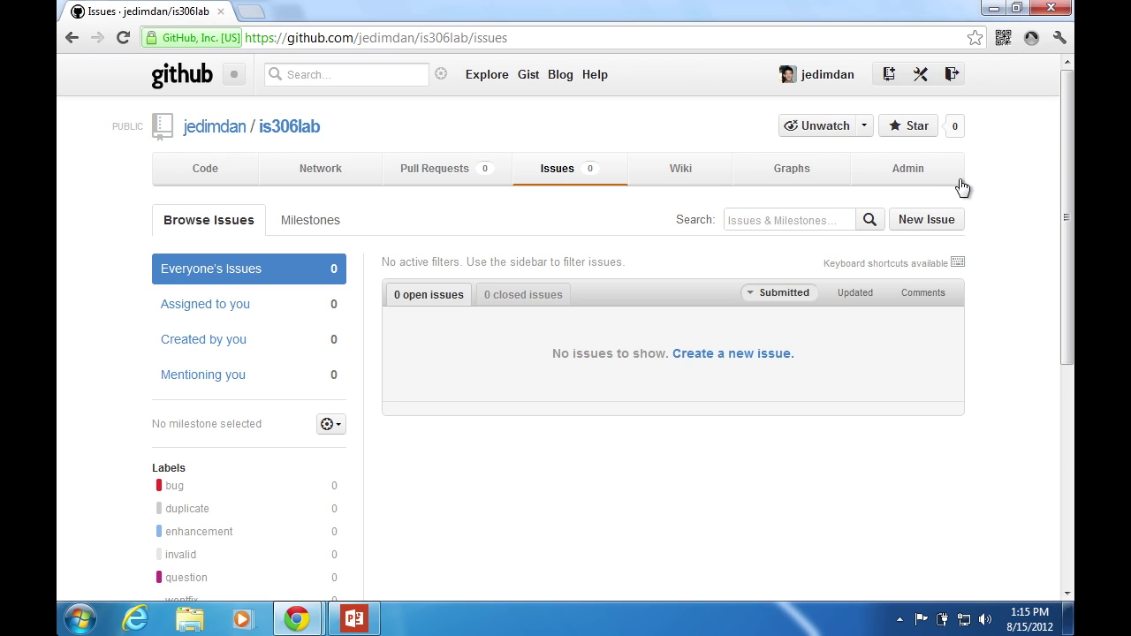
Open the is306lab Admin settings and go to its Collaborators page
click(921, 174)
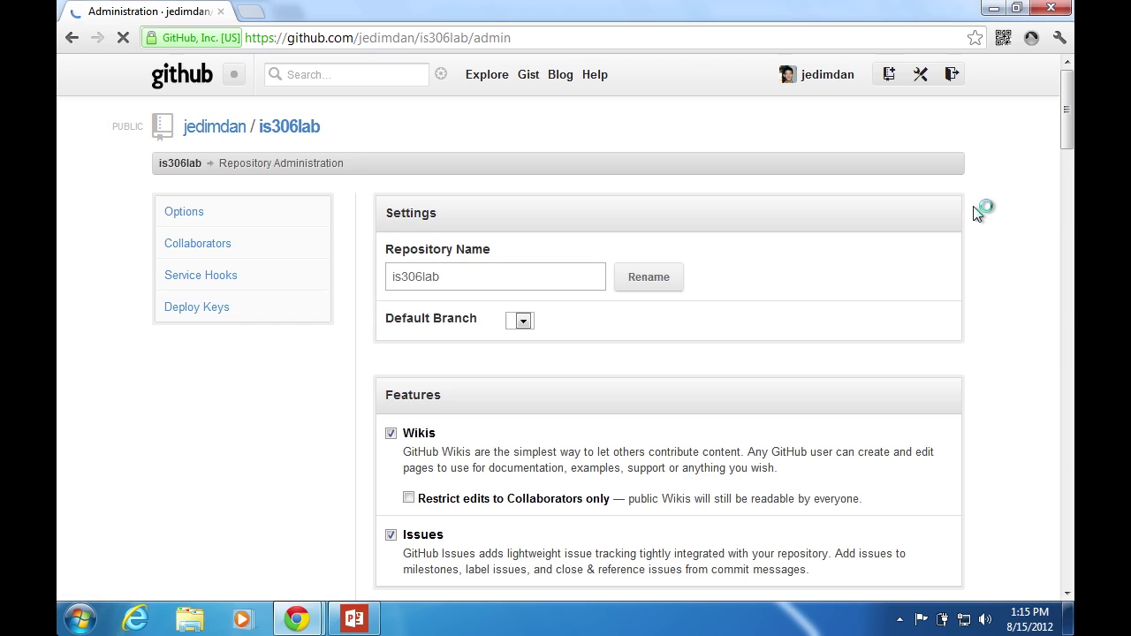
click(196, 241)
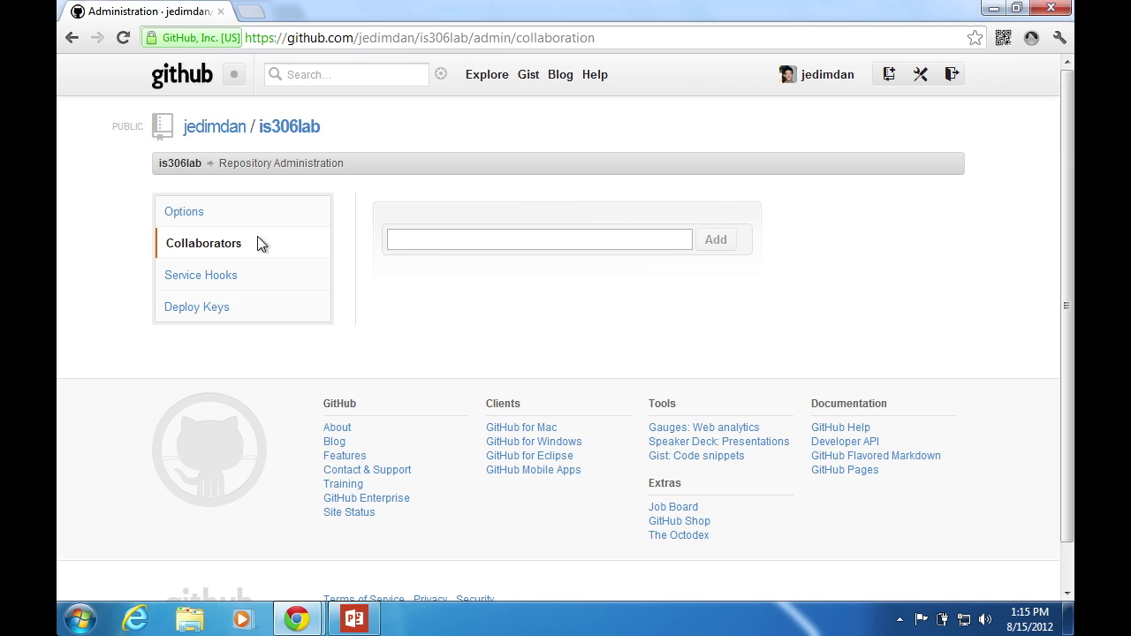
Start a deploy key titled MyWindows7Machine, then show the Windows desktop
click(200, 310)
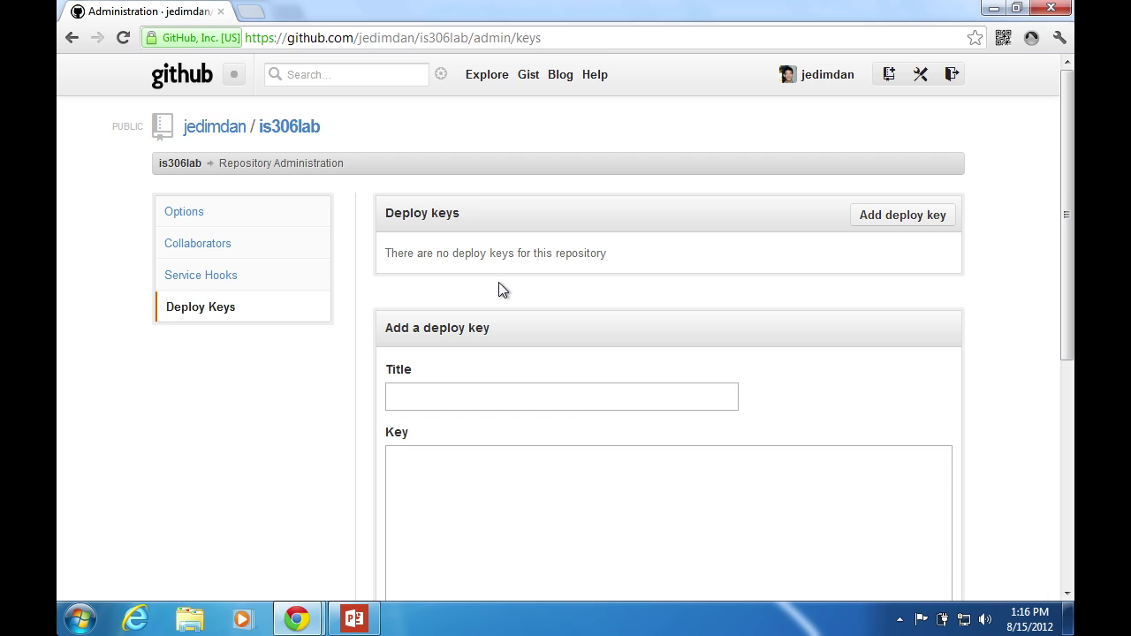
click(443, 394)
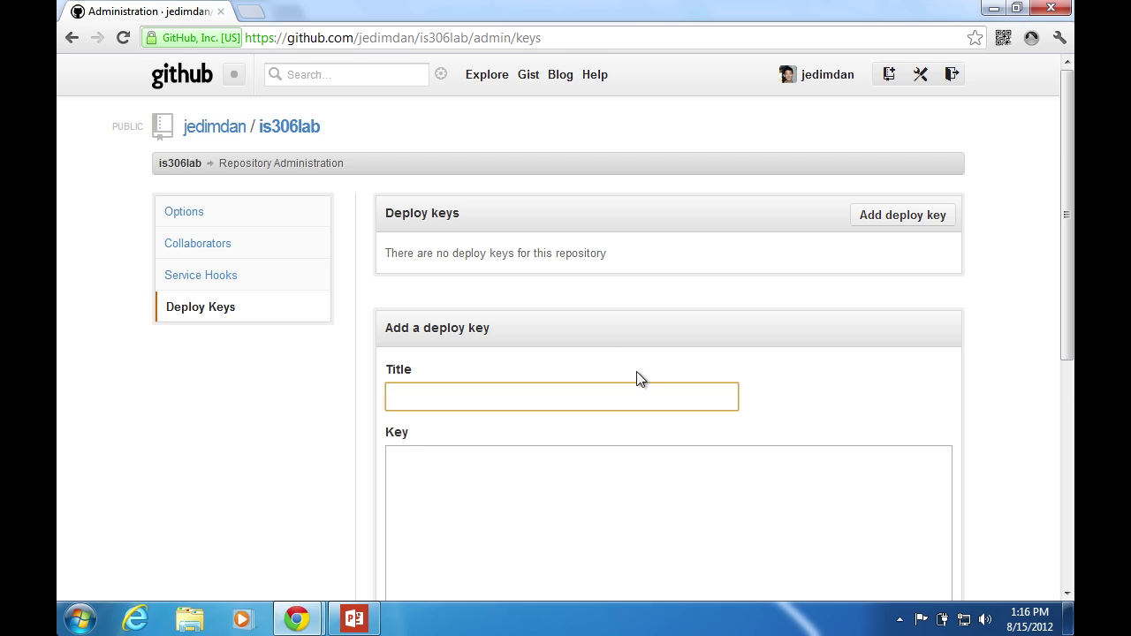
scroll(678, 304, down, 1)
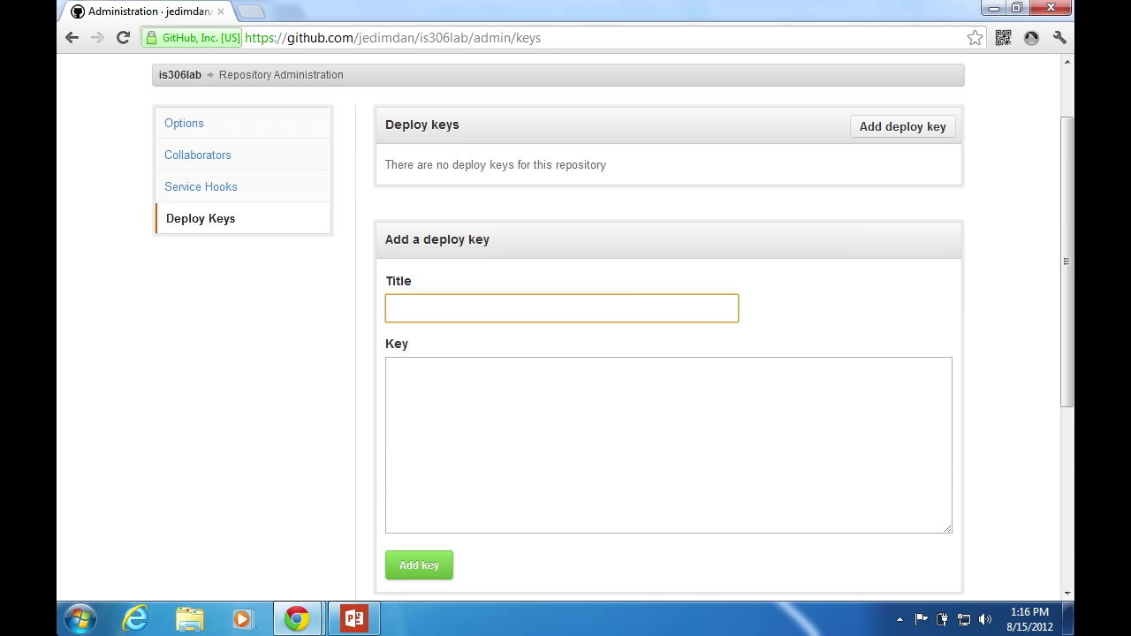
text(W)
key(BackSpace)
text(MyWindows7Machine)
click(502, 420)
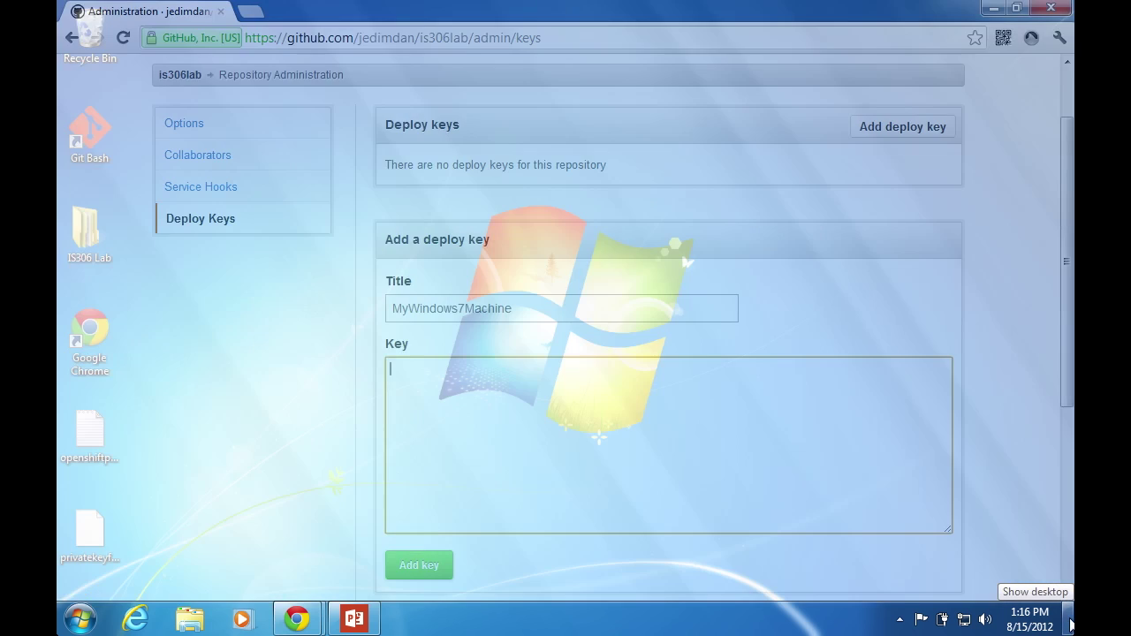
click(1069, 618)
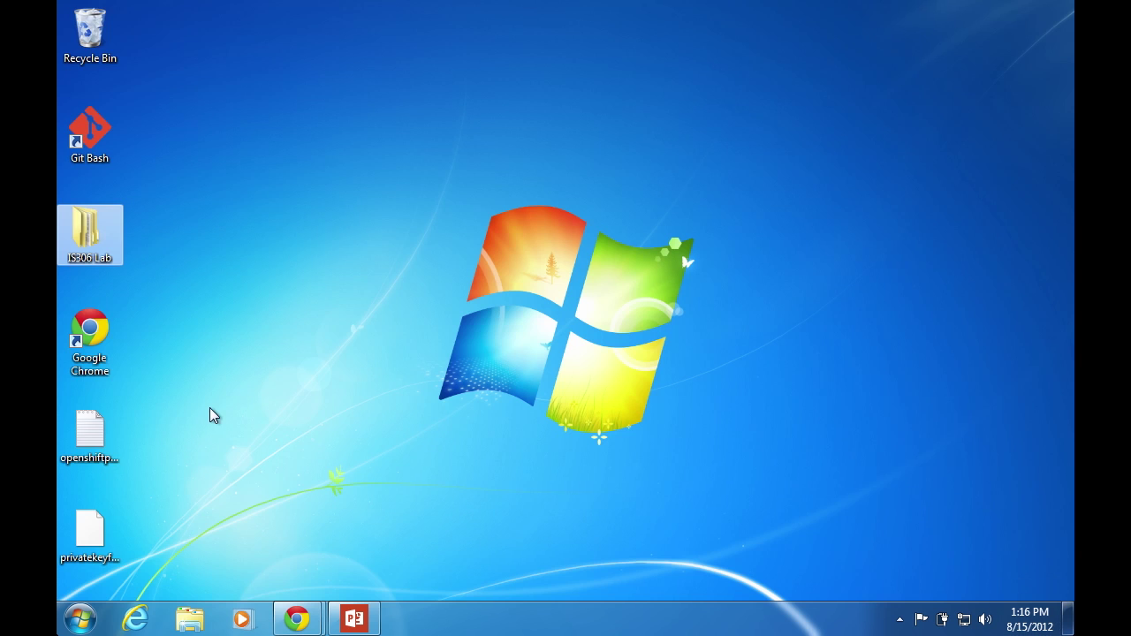
Paste the openshiftpublickey file's ssh-rsa key into the deploy key's Key box and submit
double_click(100, 434)
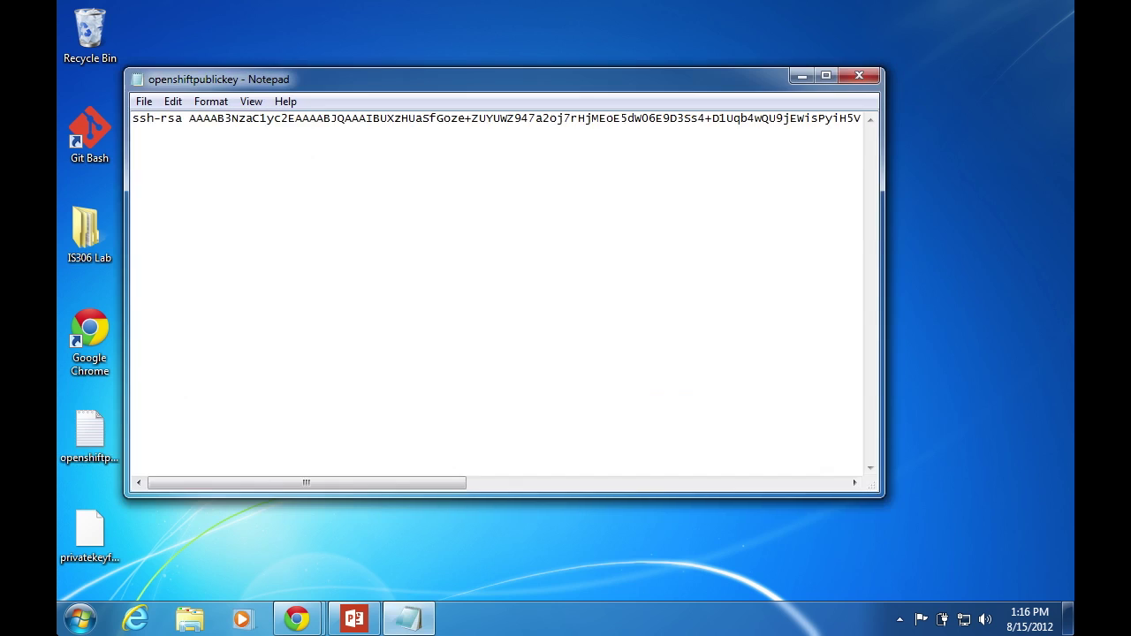
key(ctrl+a)
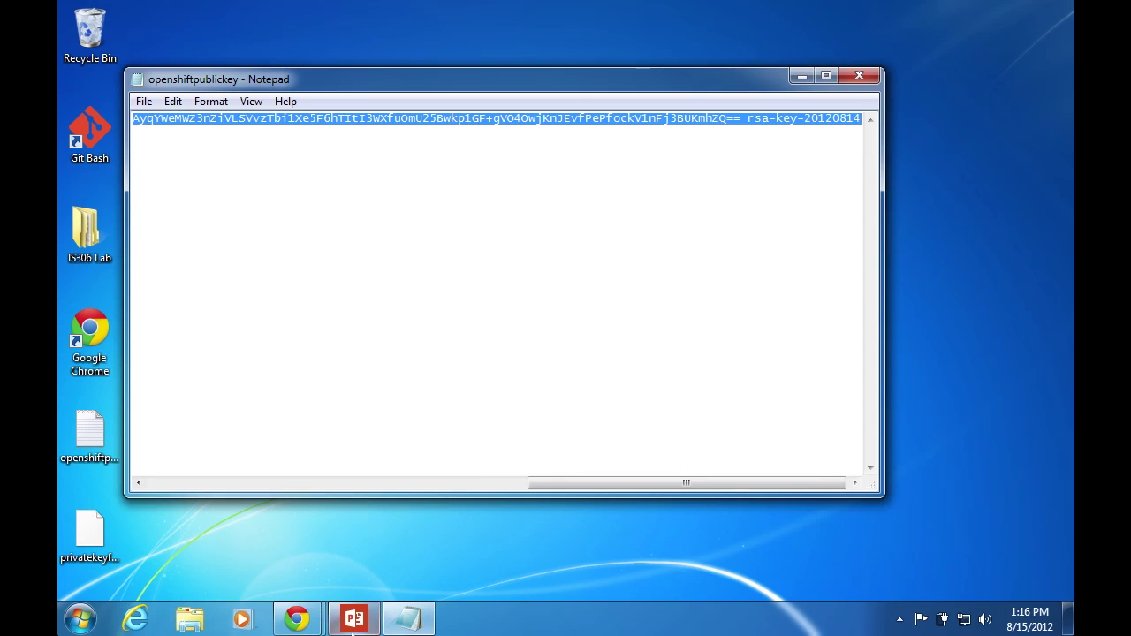
mouse_move(296, 619)
click(255, 512)
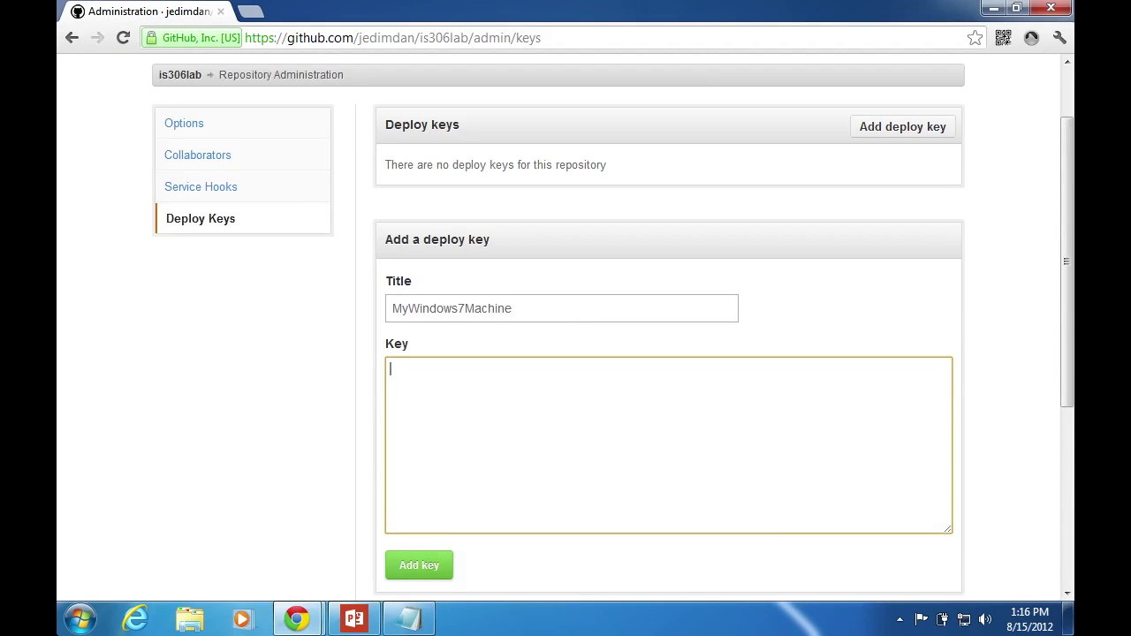
key(ctrl+v)
click(424, 569)
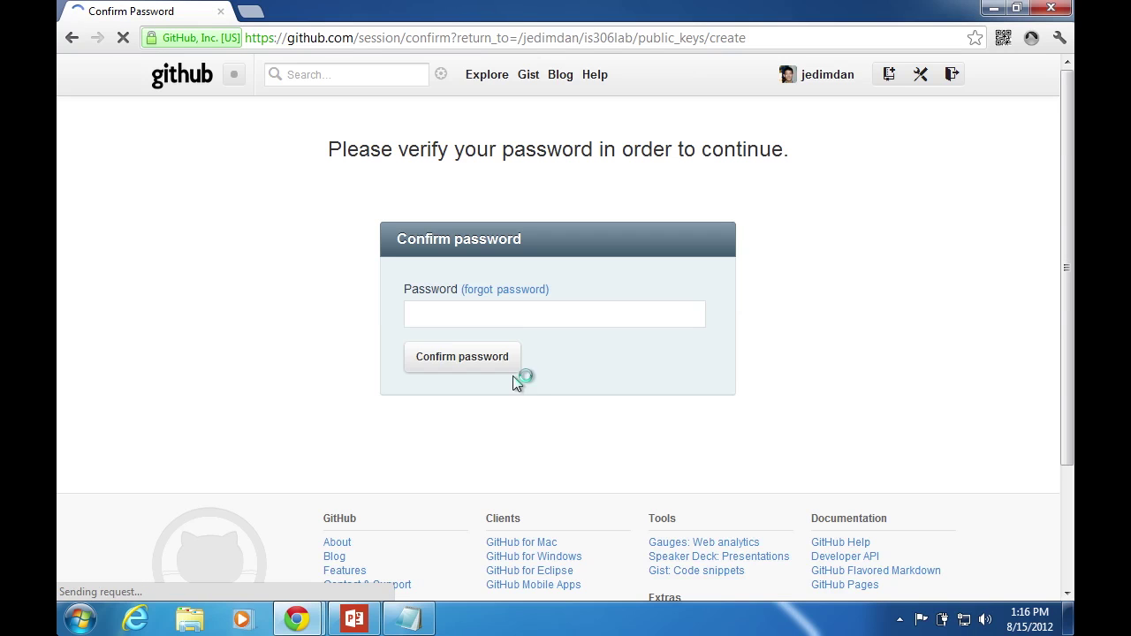
Confirm the account password so MyWindows7Machine is listed as a deploy key, then minimize Chrome
text(********)
click(462, 357)
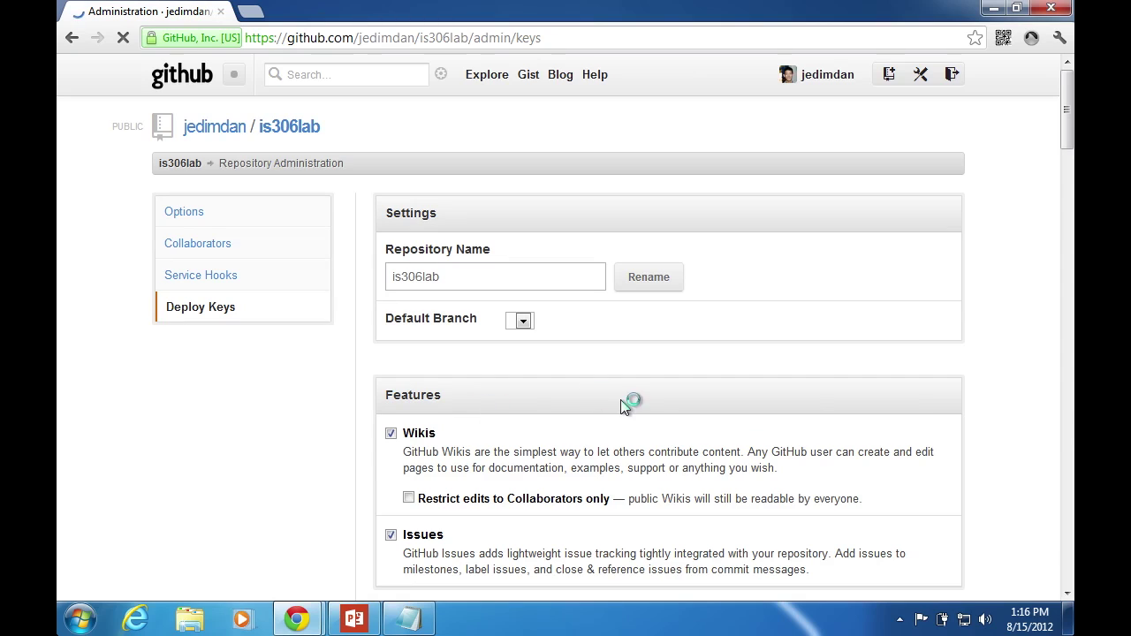
scroll(620, 400, down, 1)
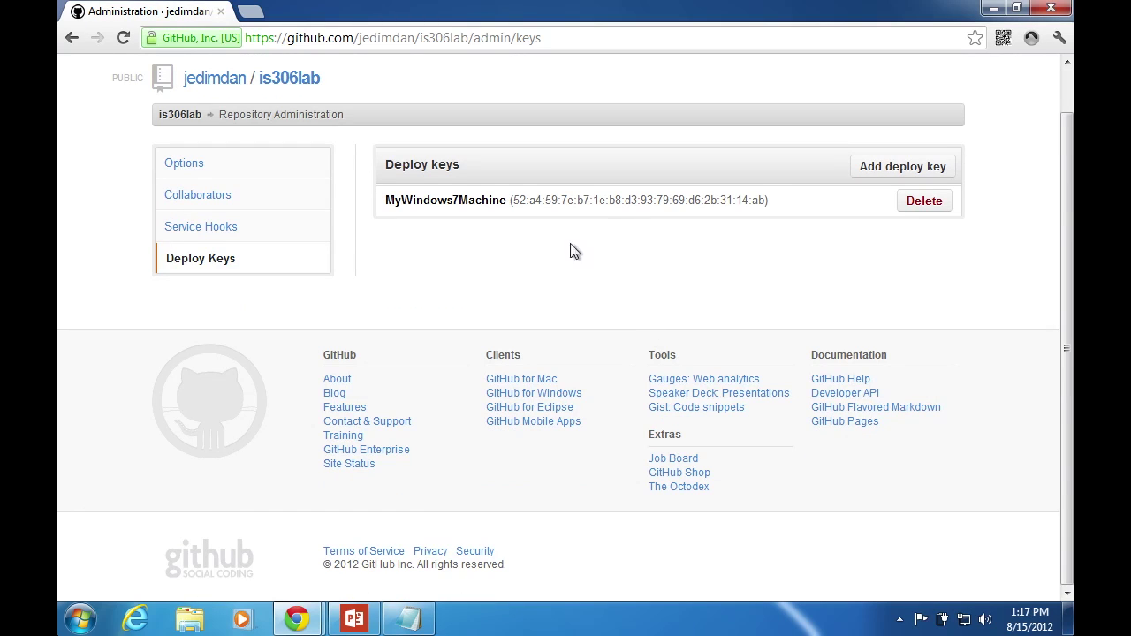
scroll(619, 256, up, 1)
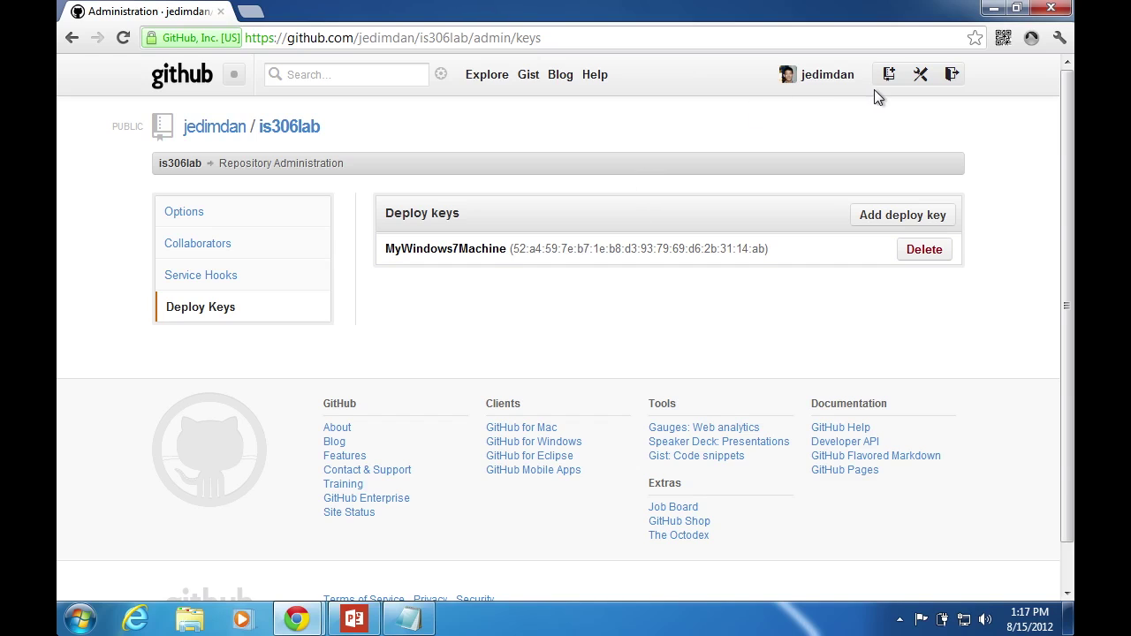
click(994, 9)
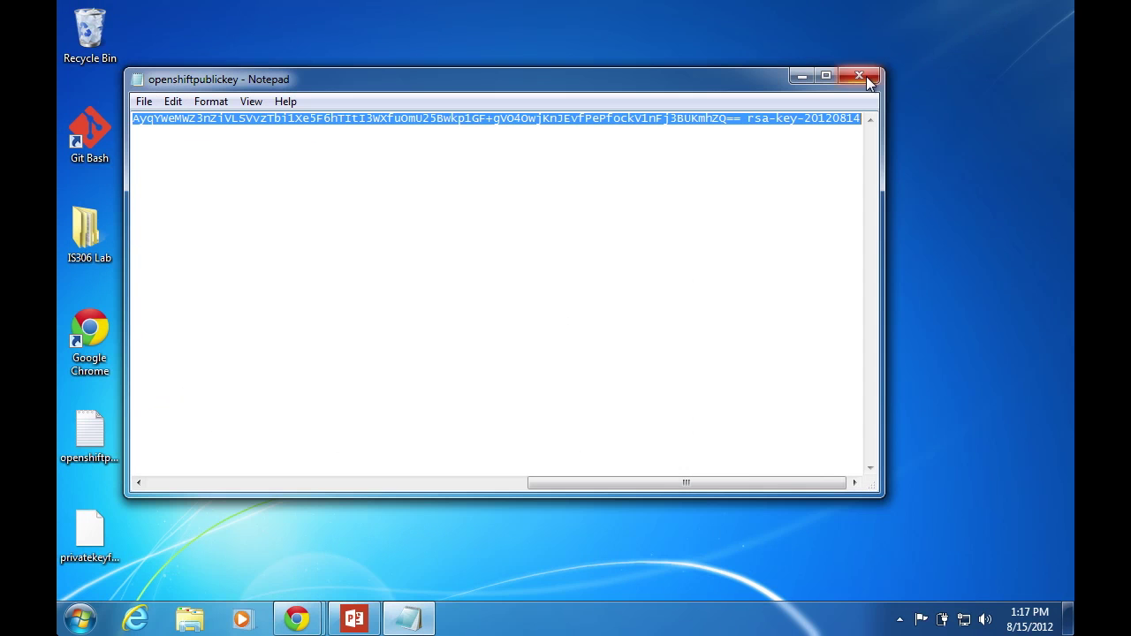
Close Notepad, open the IS306 Lab\lab folder, and bring up its TortoiseGit menu
click(862, 77)
double_click(92, 228)
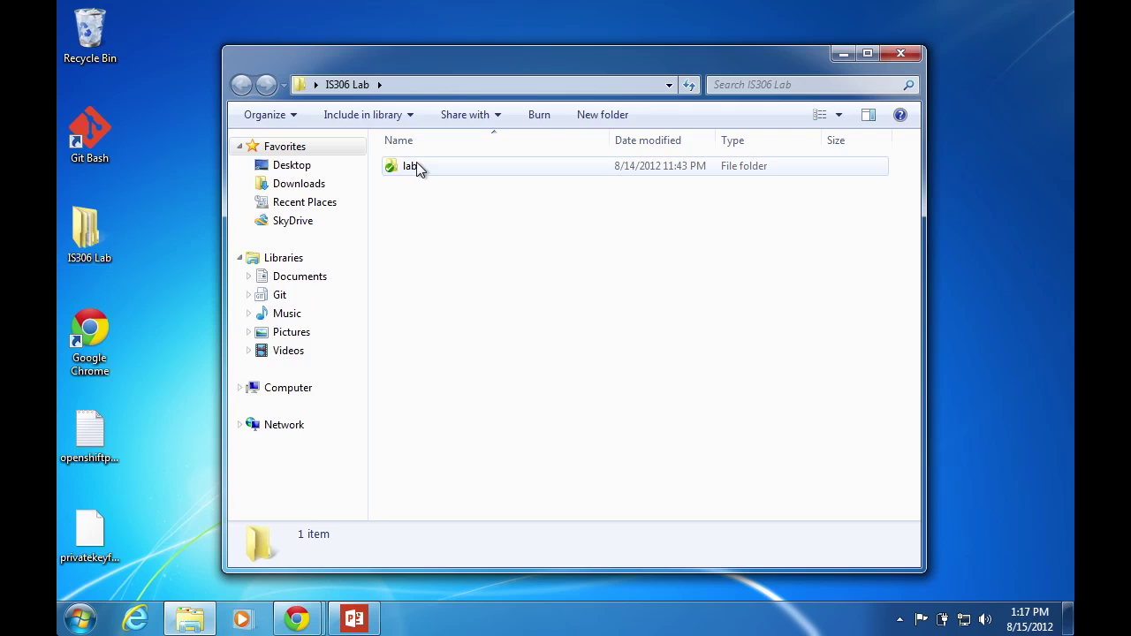
double_click(416, 167)
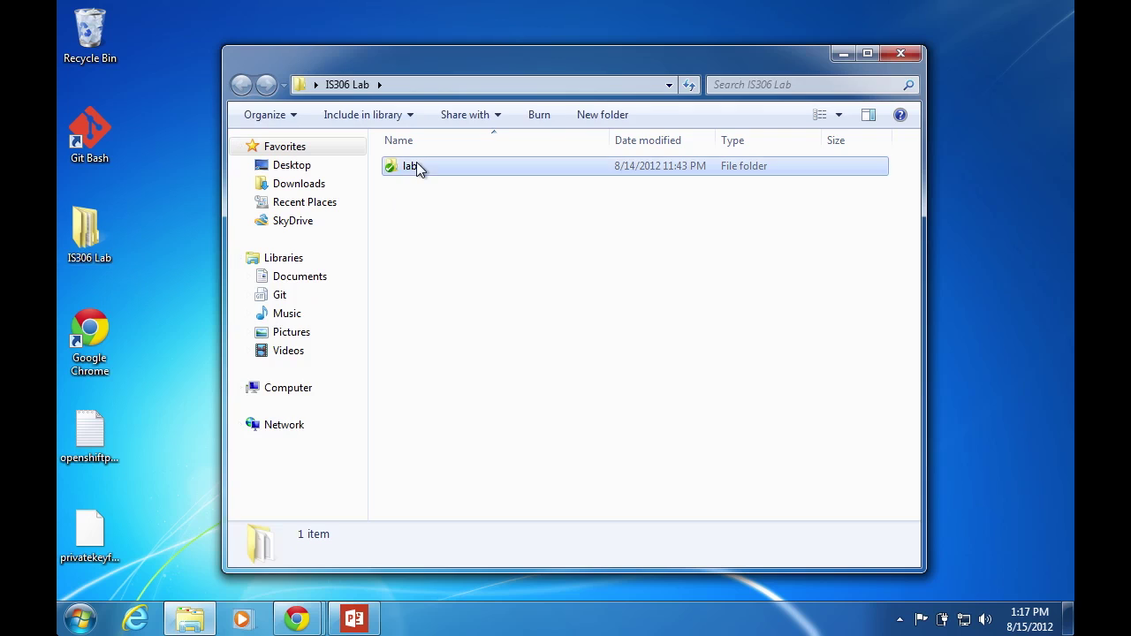
right_click(465, 328)
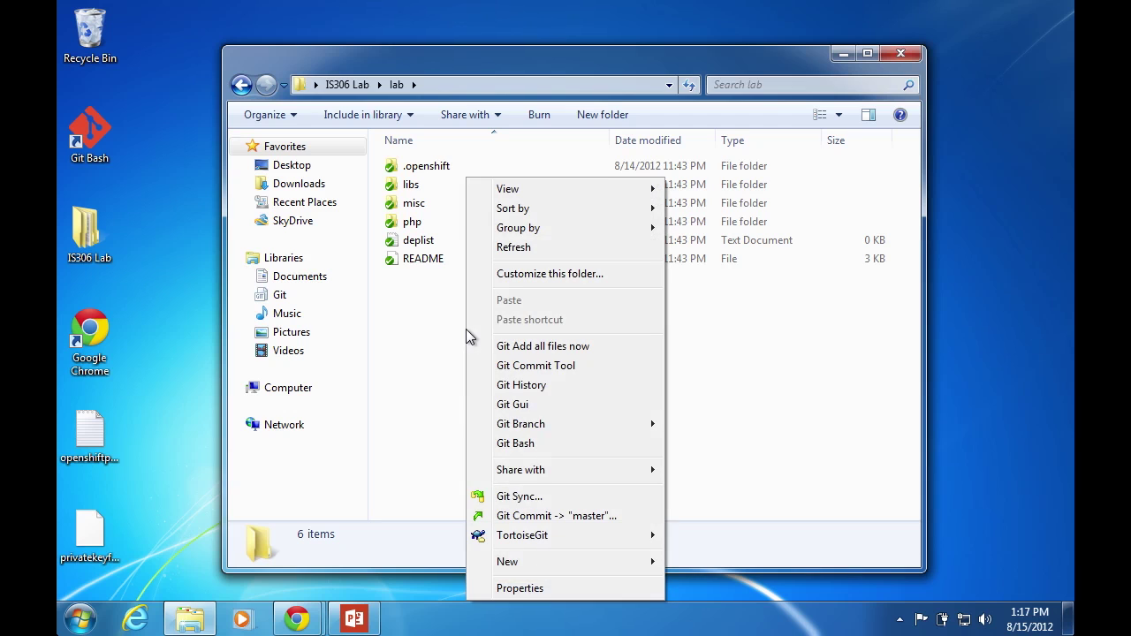
click(426, 351)
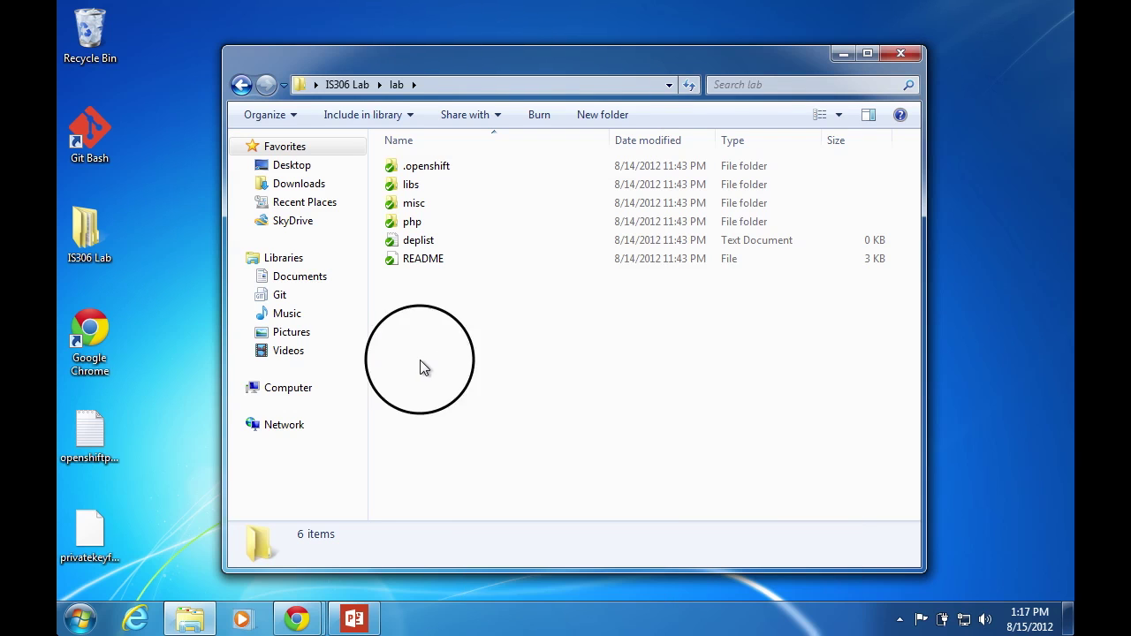
right_click(433, 330)
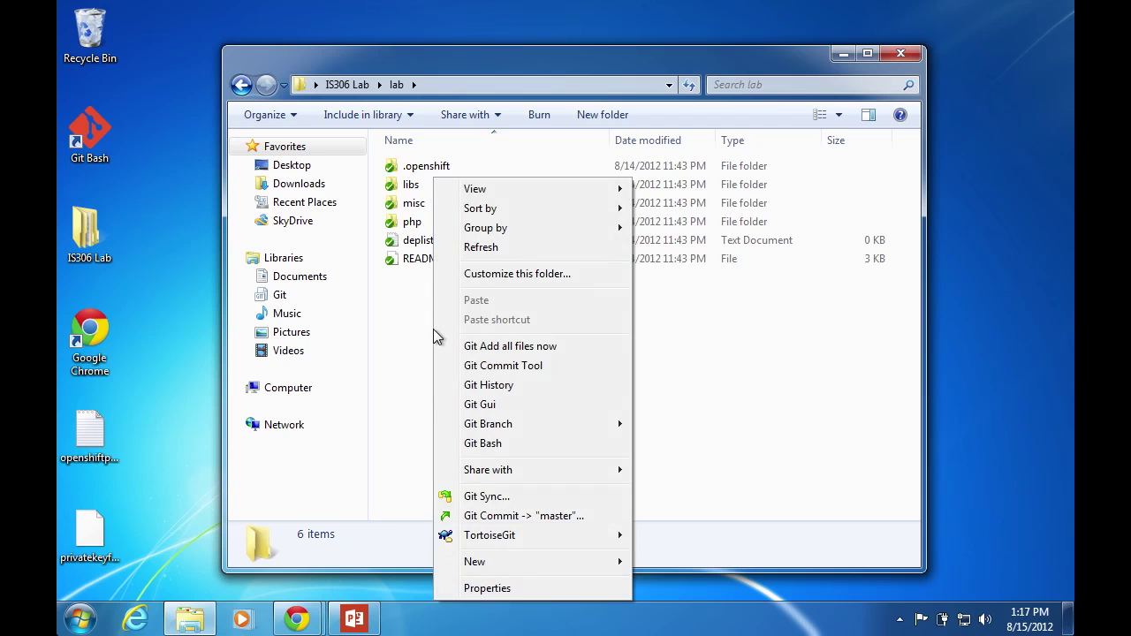
mouse_move(498, 537)
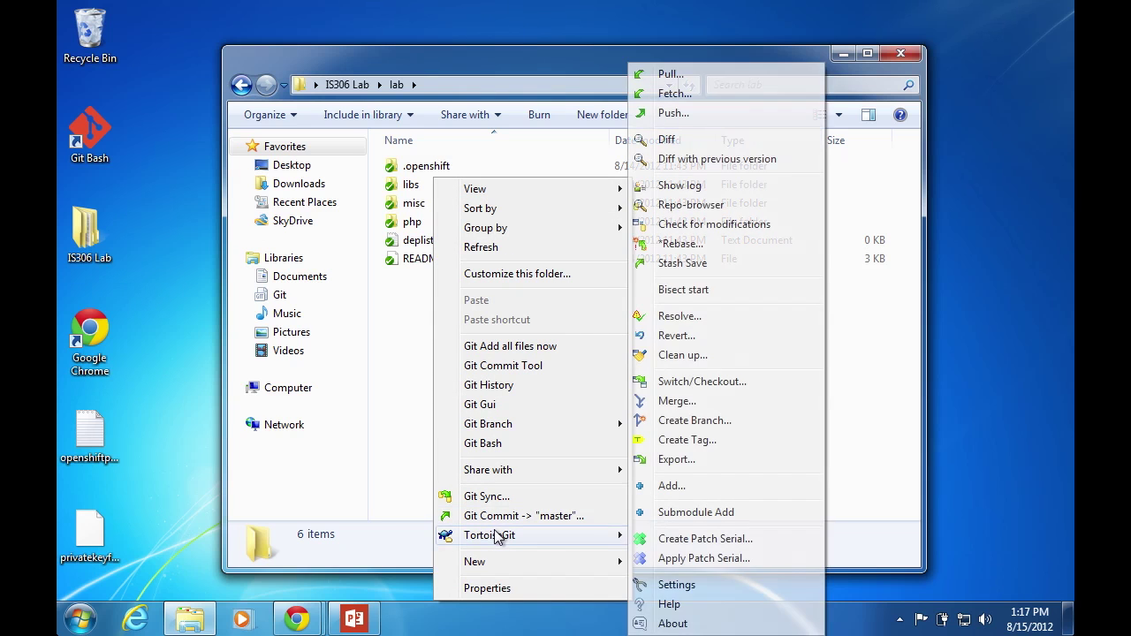
Add a new TortoiseGit remote named github, then return to the GitHub admin window
click(708, 585)
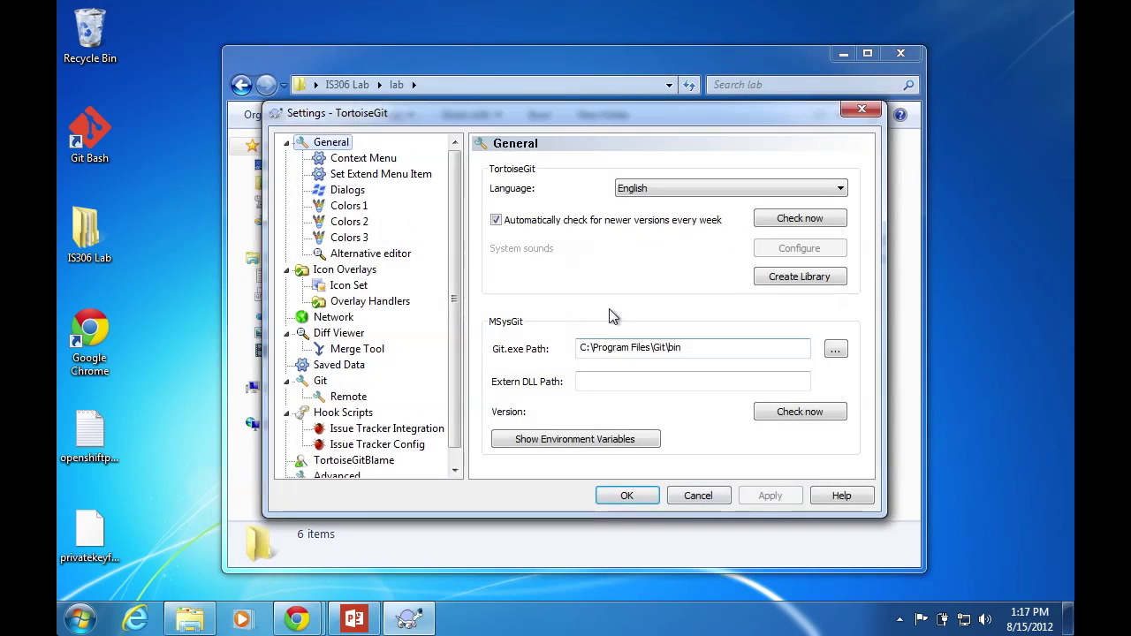
click(345, 399)
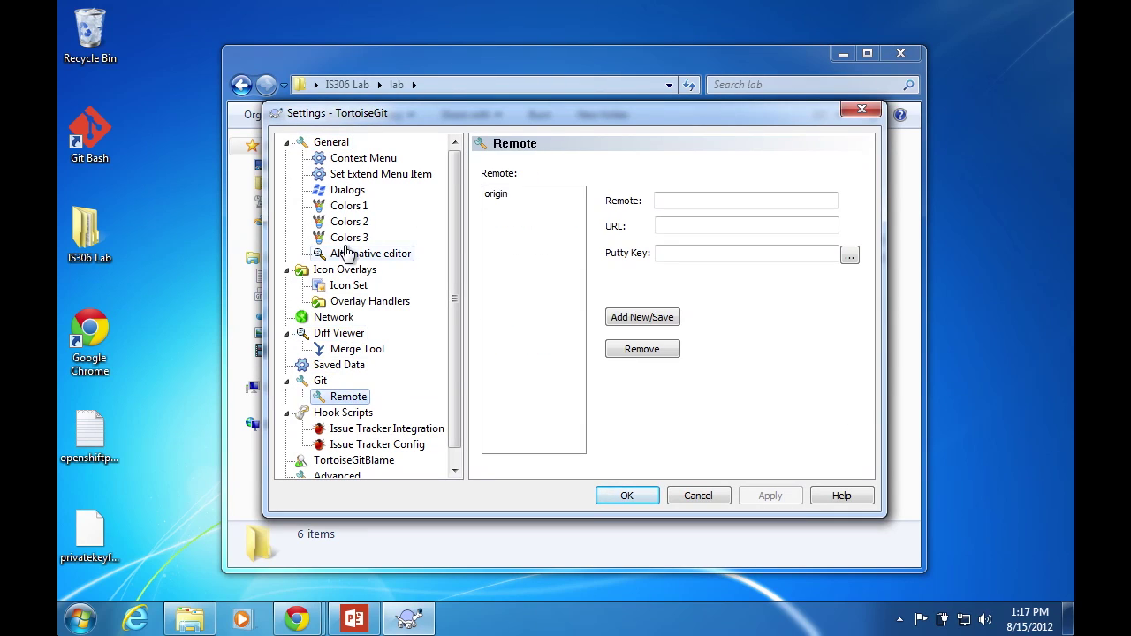
click(681, 199)
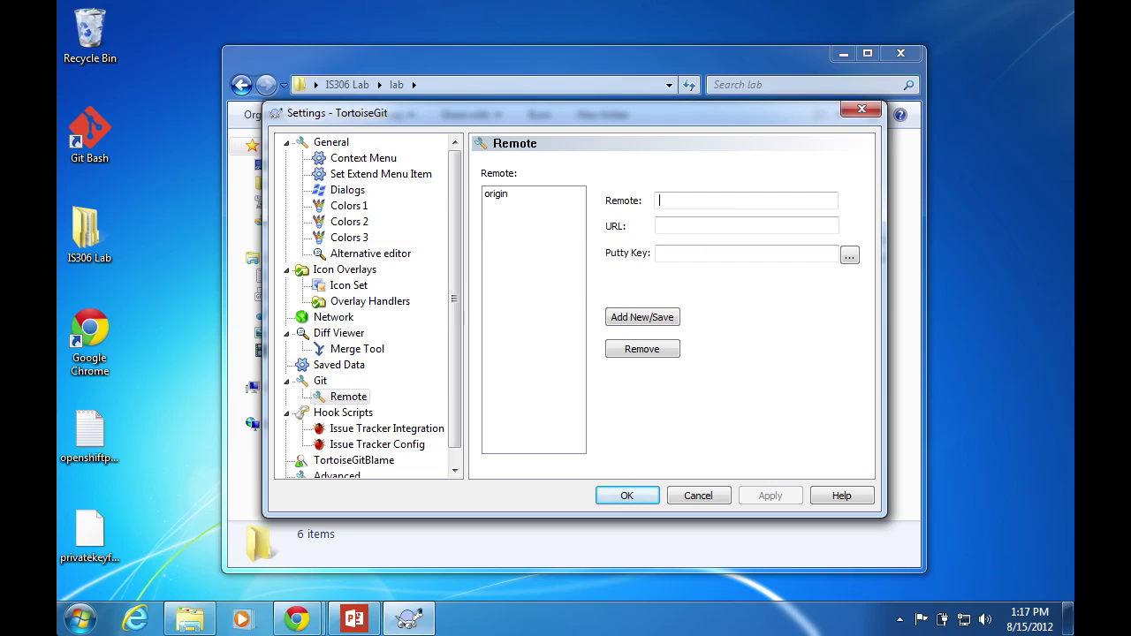
text(github)
click(697, 225)
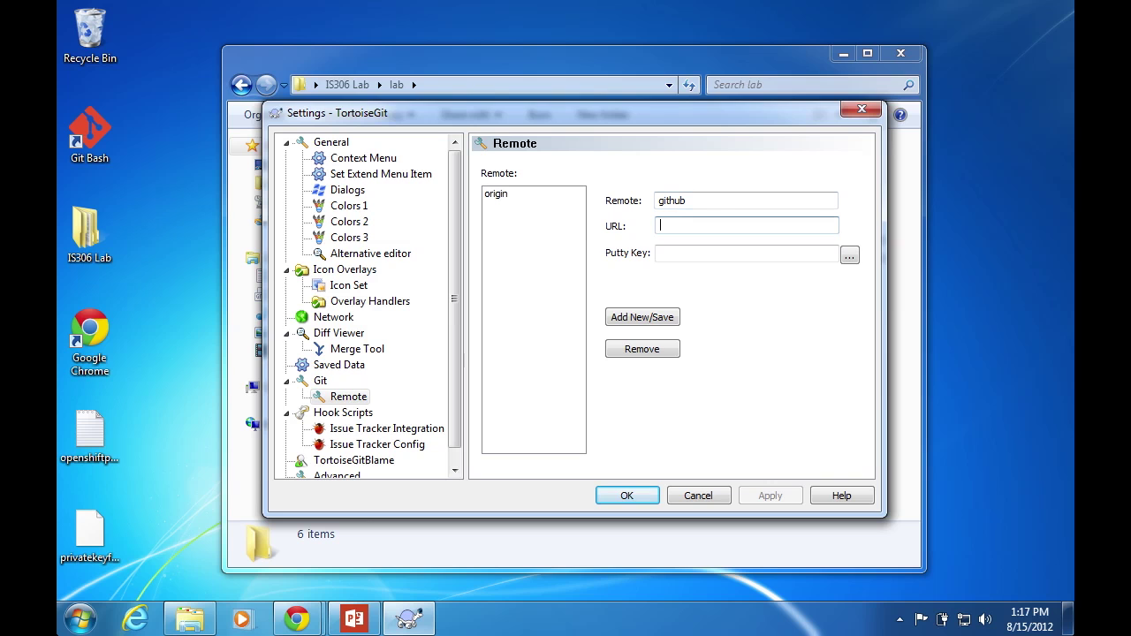
click(298, 616)
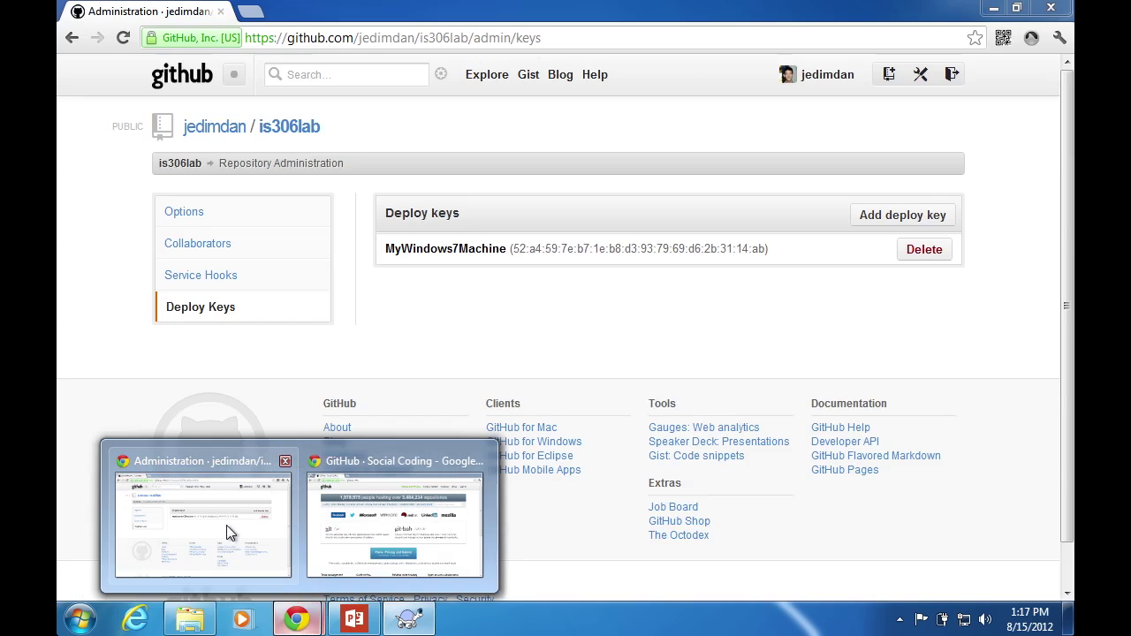
click(227, 525)
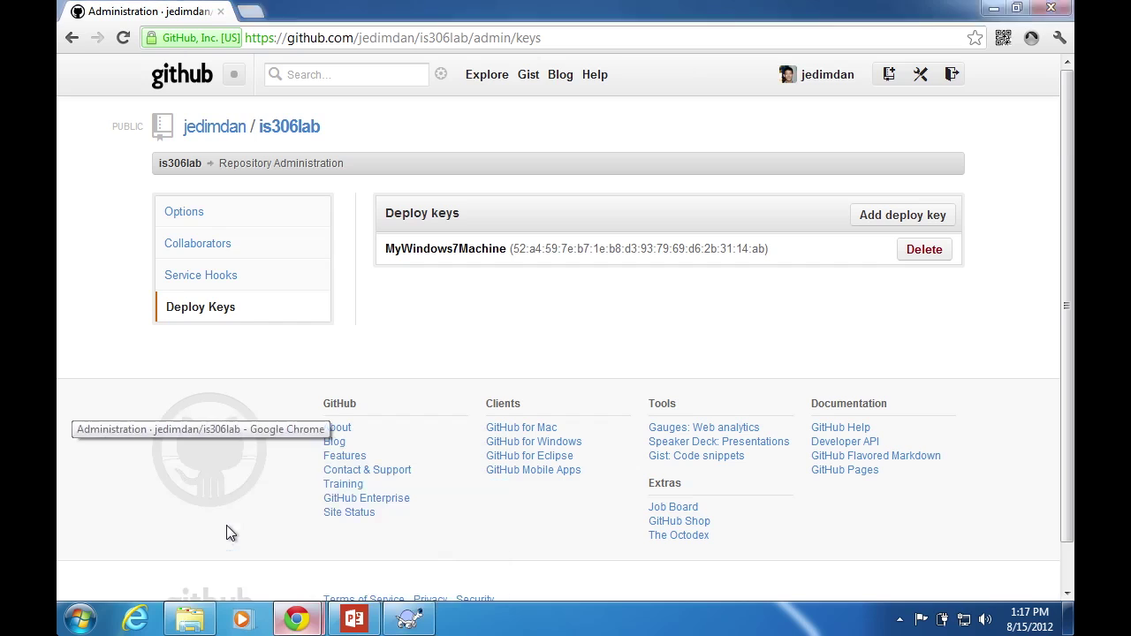
Select the is306lab repository's full SSH clone address, then return to TortoiseGit
click(286, 132)
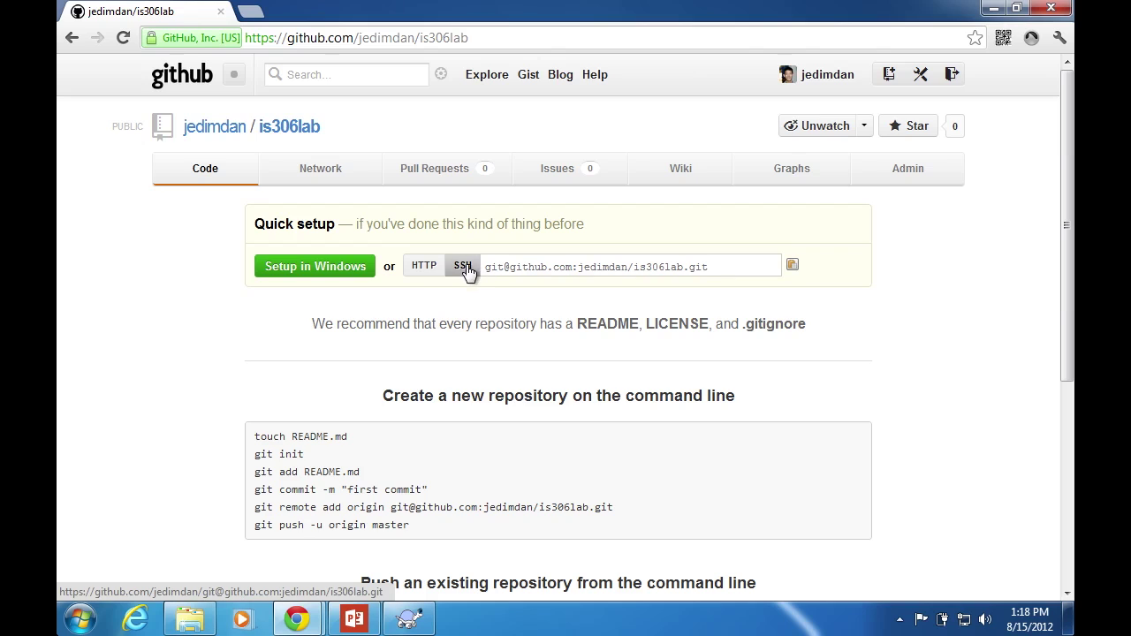
click(425, 269)
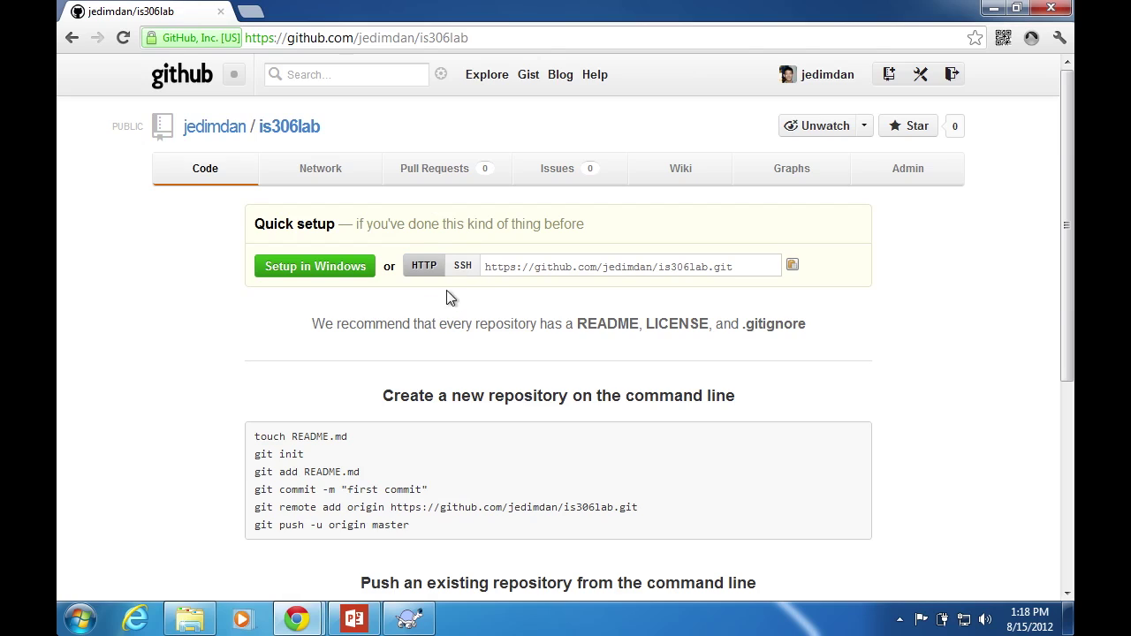
click(464, 269)
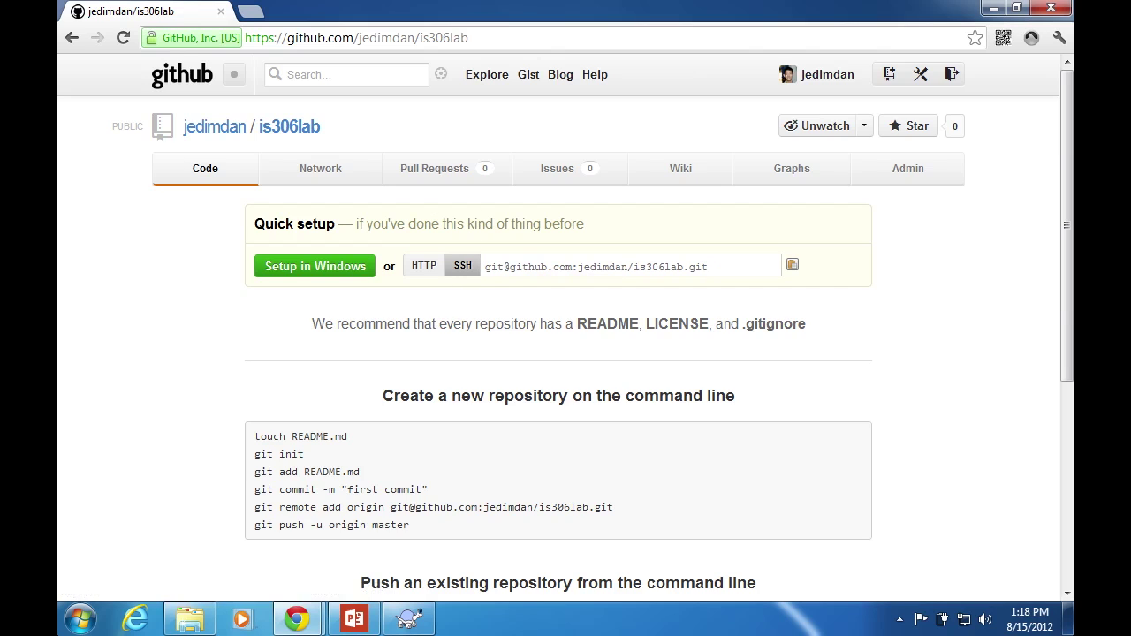
click(566, 266)
key(ctrl+c)
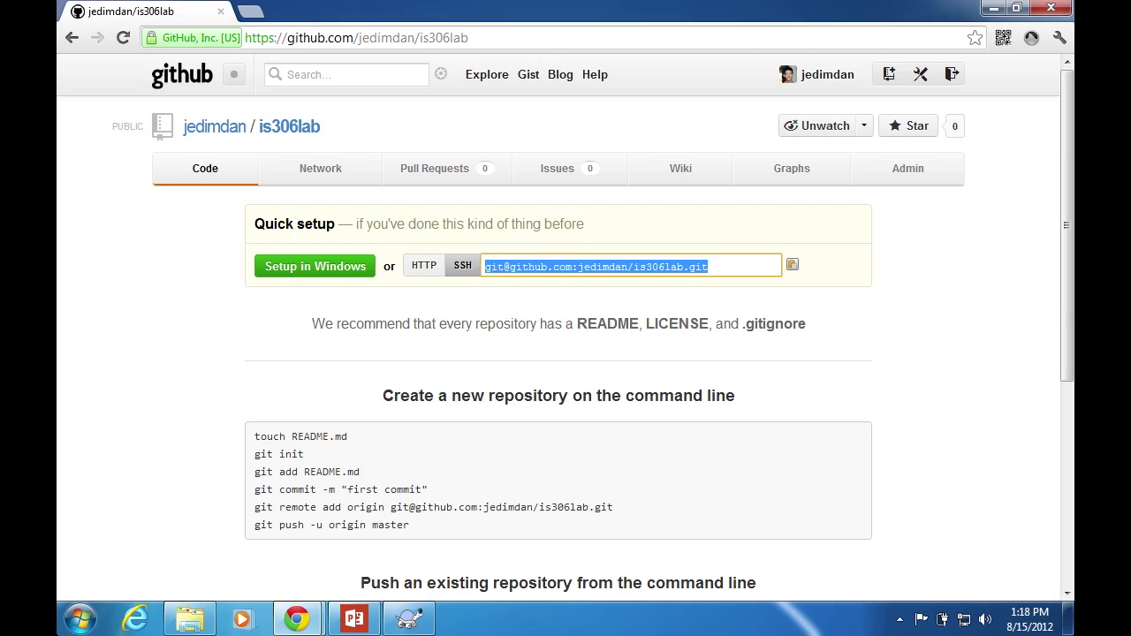
mouse_move(409, 619)
click(479, 526)
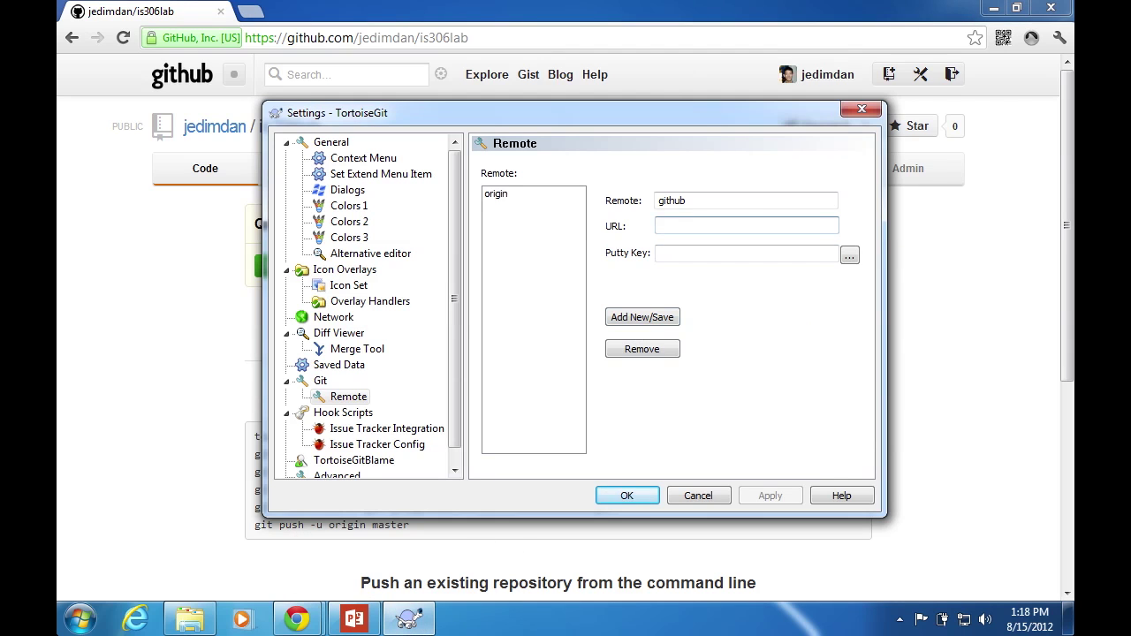
Save the github remote with the SSH URL and privatekeyforopenshift.ppk Putty key
key(ctrl+v)
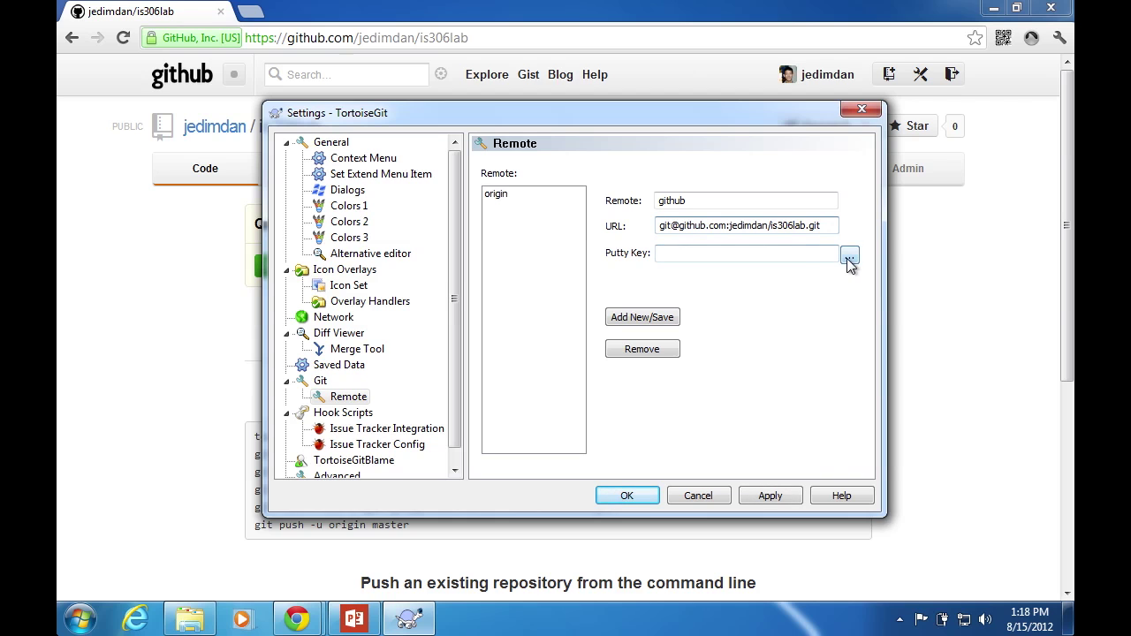
click(848, 256)
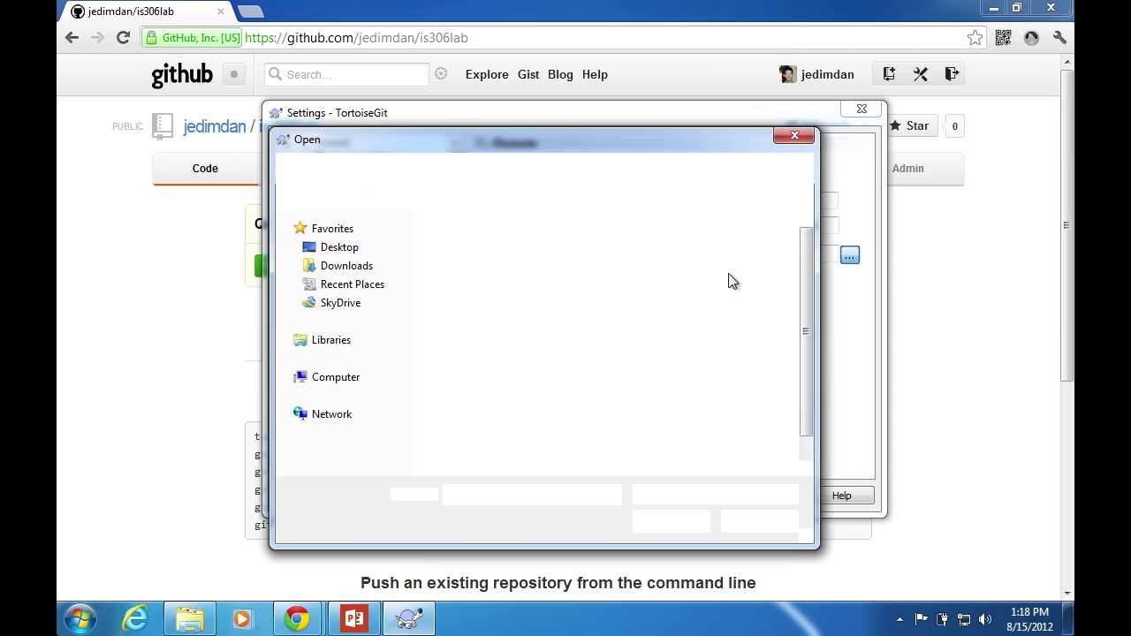
click(807, 305)
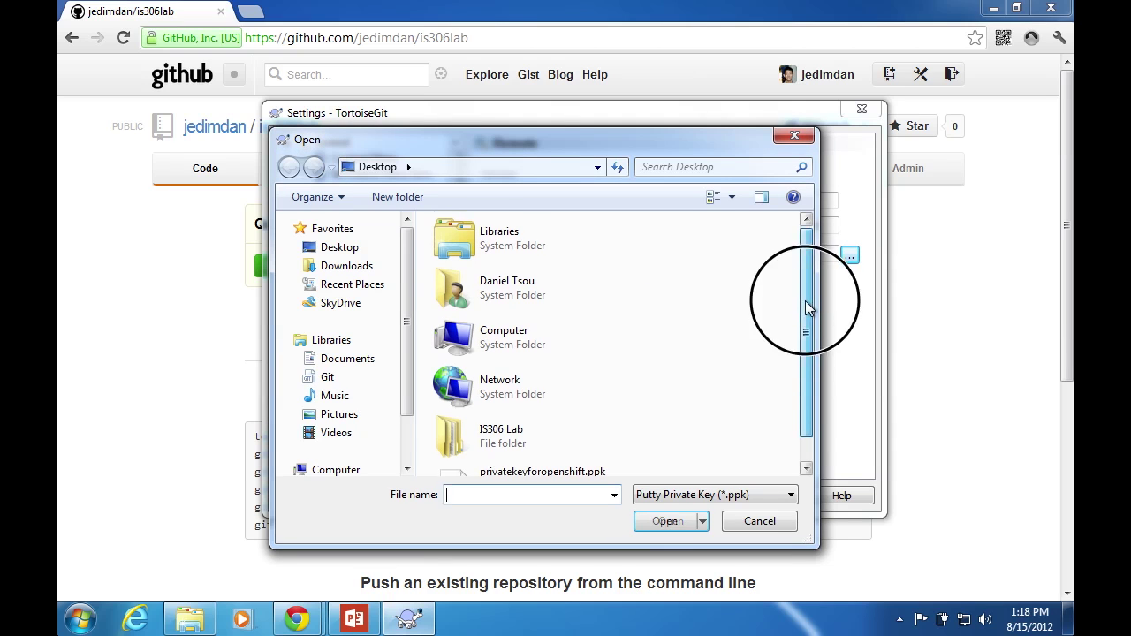
drag(807, 305, 803, 382)
click(620, 463)
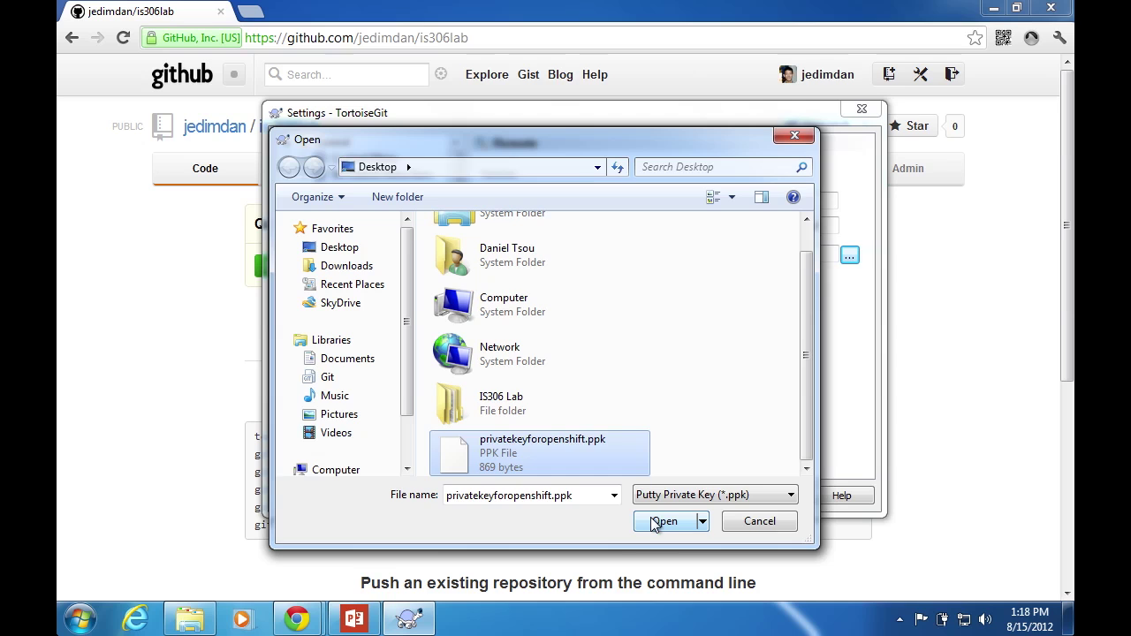
click(658, 522)
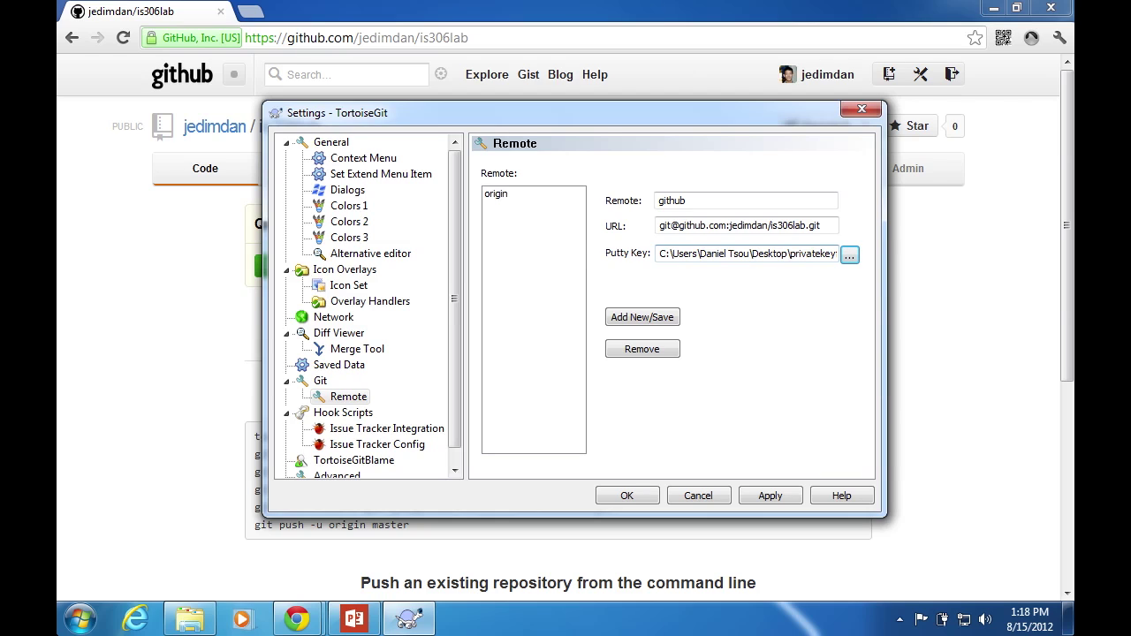
click(639, 320)
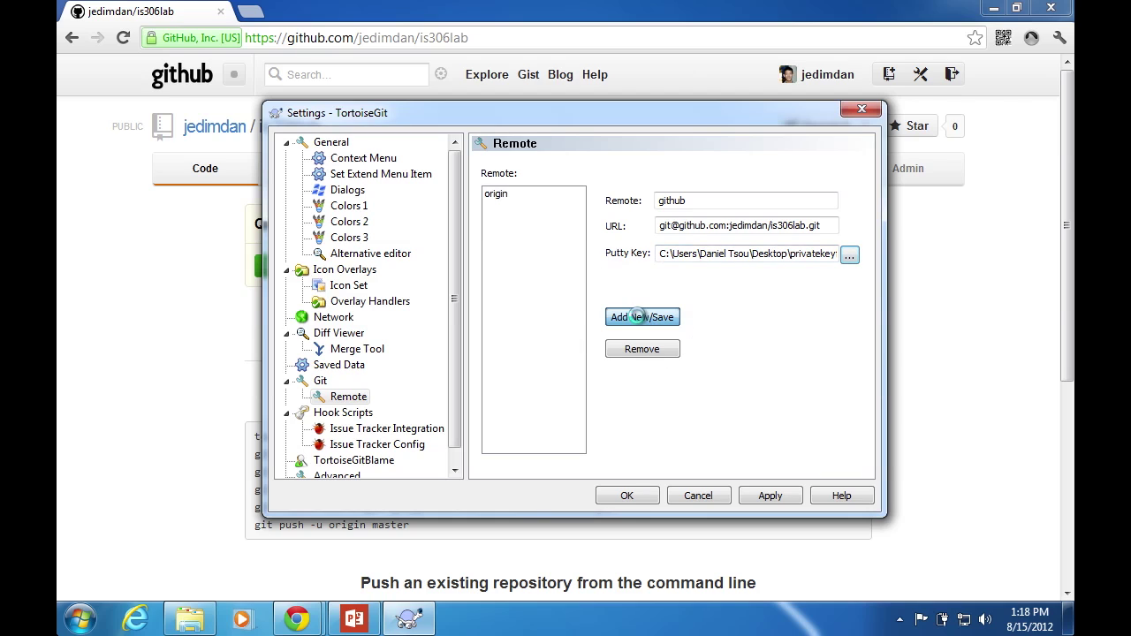
click(620, 497)
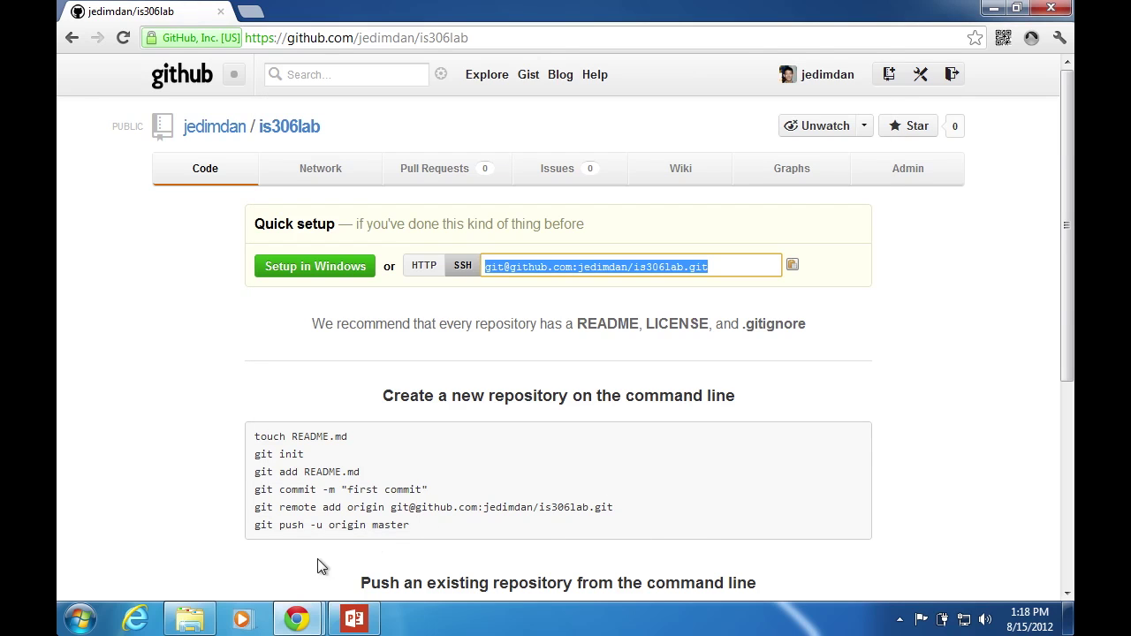
Start a TortoiseGit push of the lab folder's master to the github remote instead of origin
mouse_move(190, 619)
click(205, 497)
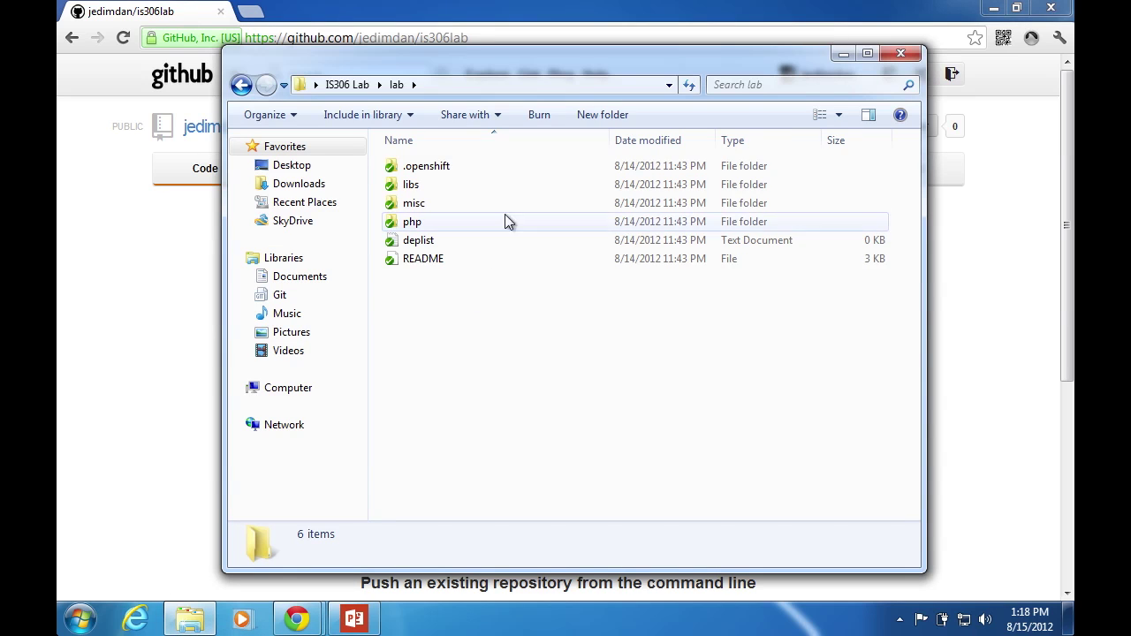
right_click(471, 356)
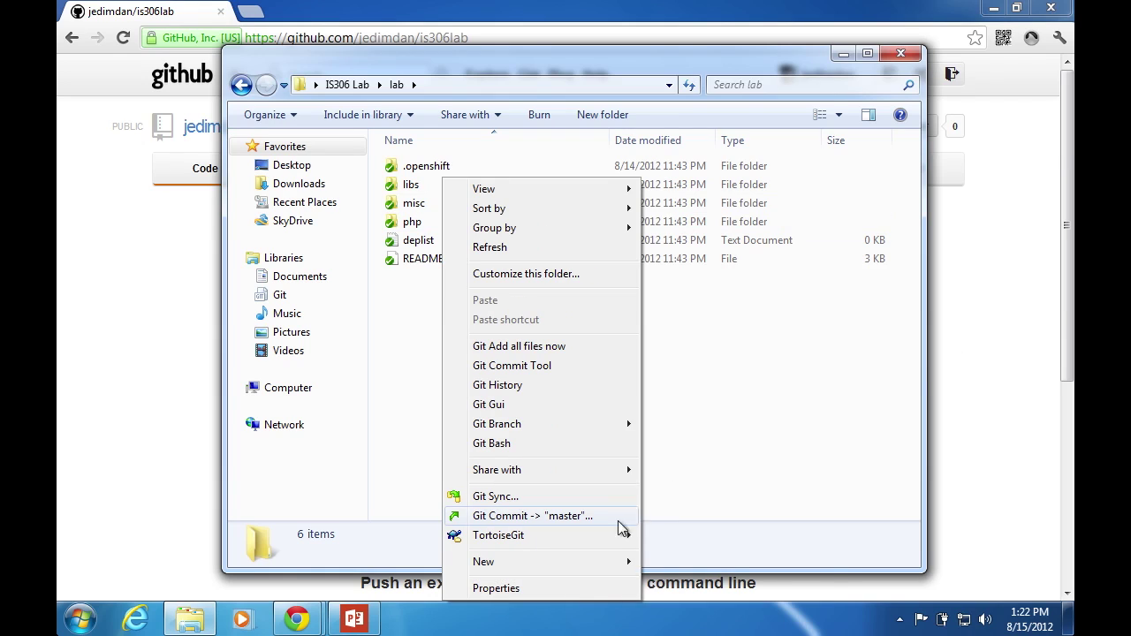
mouse_move(610, 534)
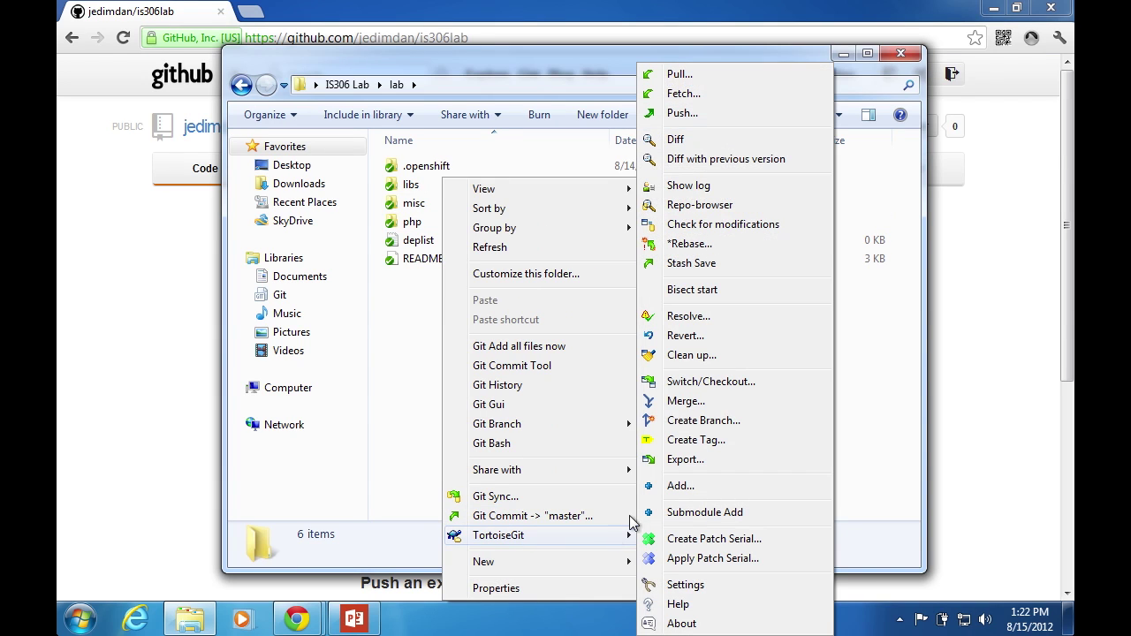
click(697, 119)
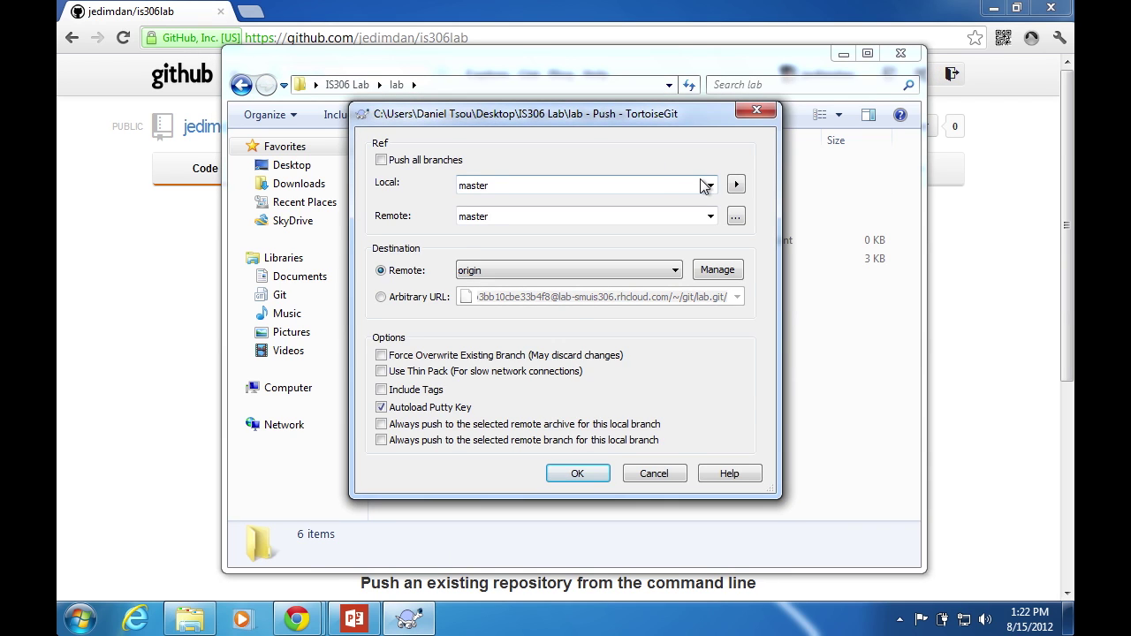
click(639, 272)
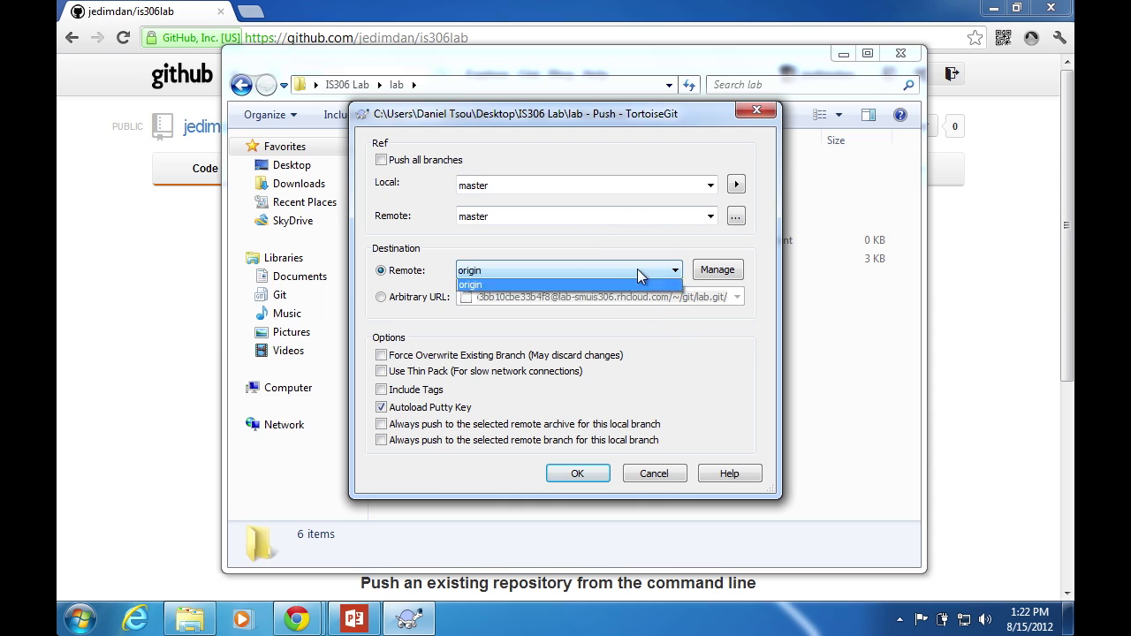
click(606, 300)
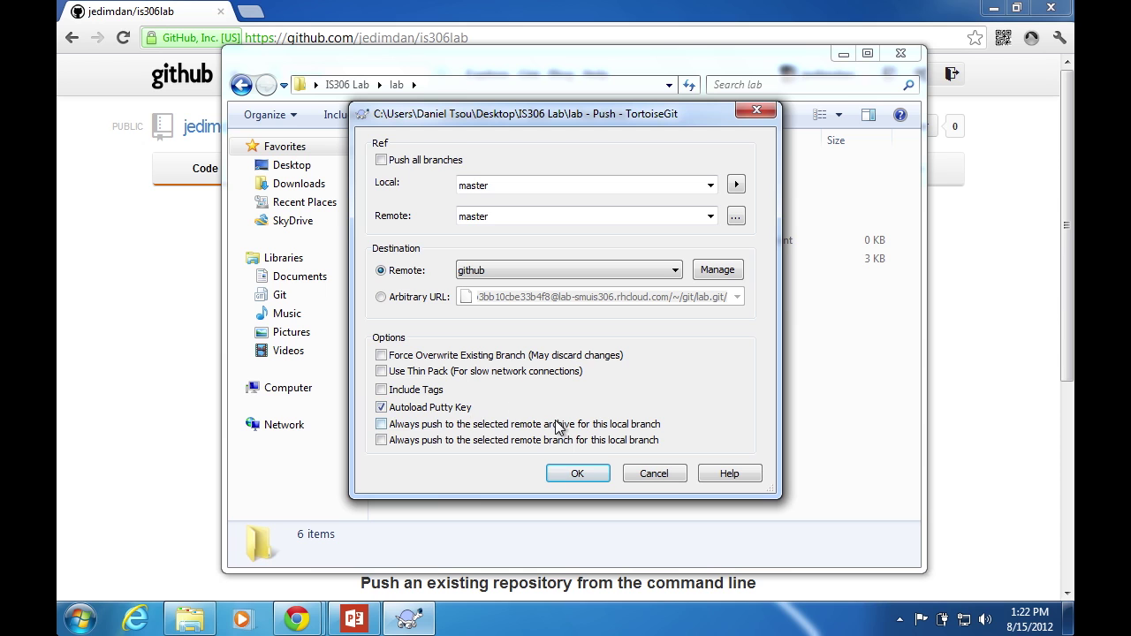
click(605, 483)
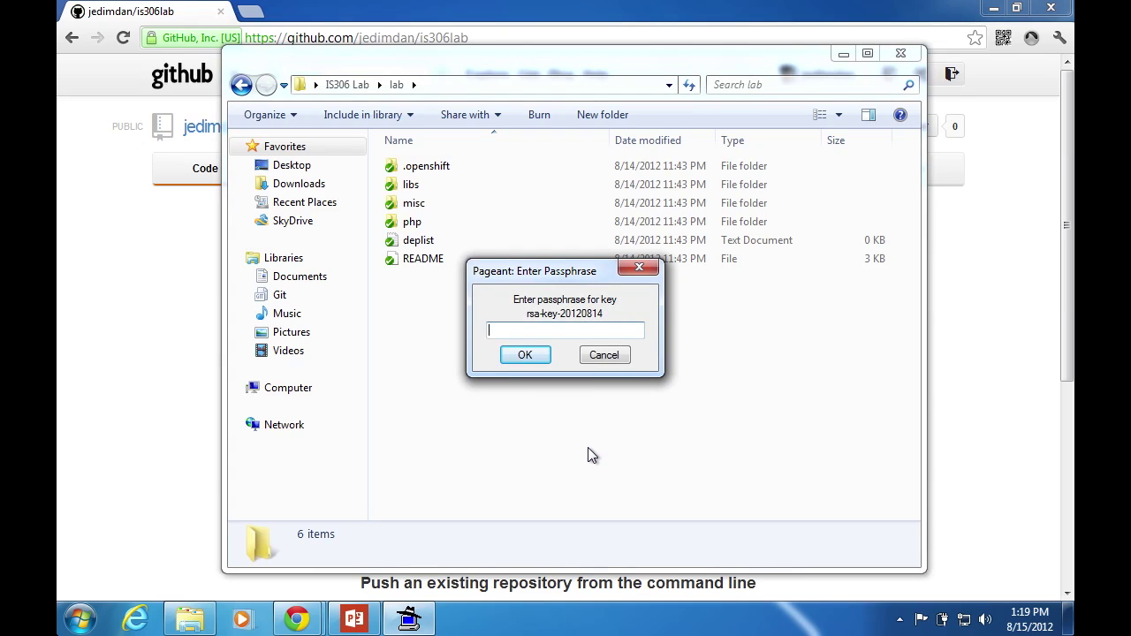
Enter the key passphrase, accept the server's host key, and close the finished push window
text(****)
key(Return)
click(532, 434)
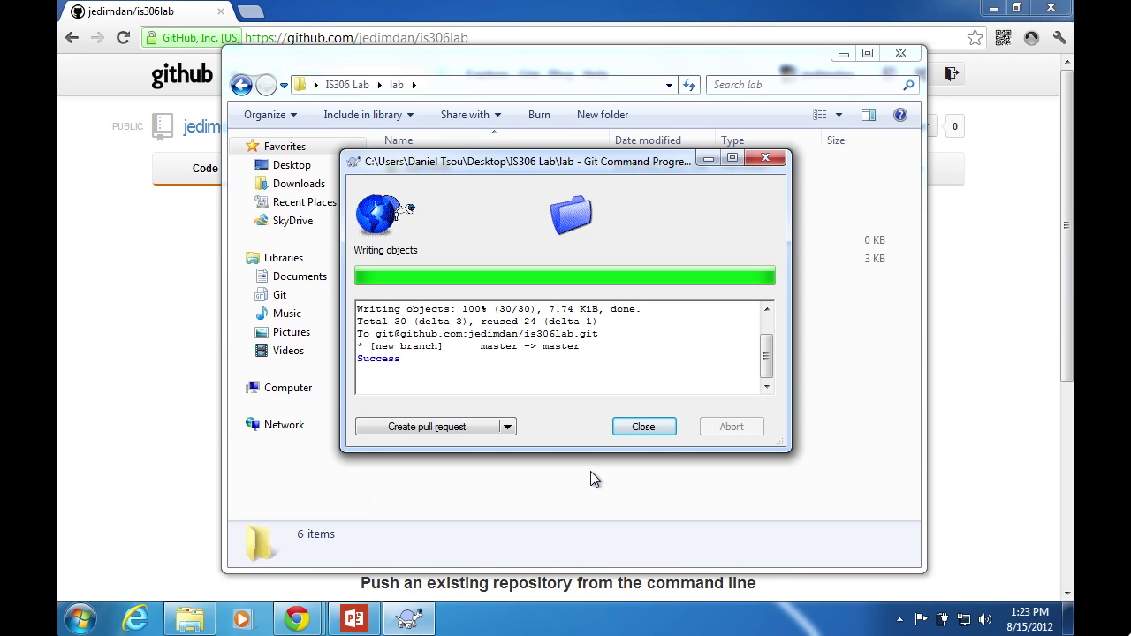
click(651, 436)
Reload the is306lab page in Chrome, view its commit history, then bring the lab folder back
click(799, 27)
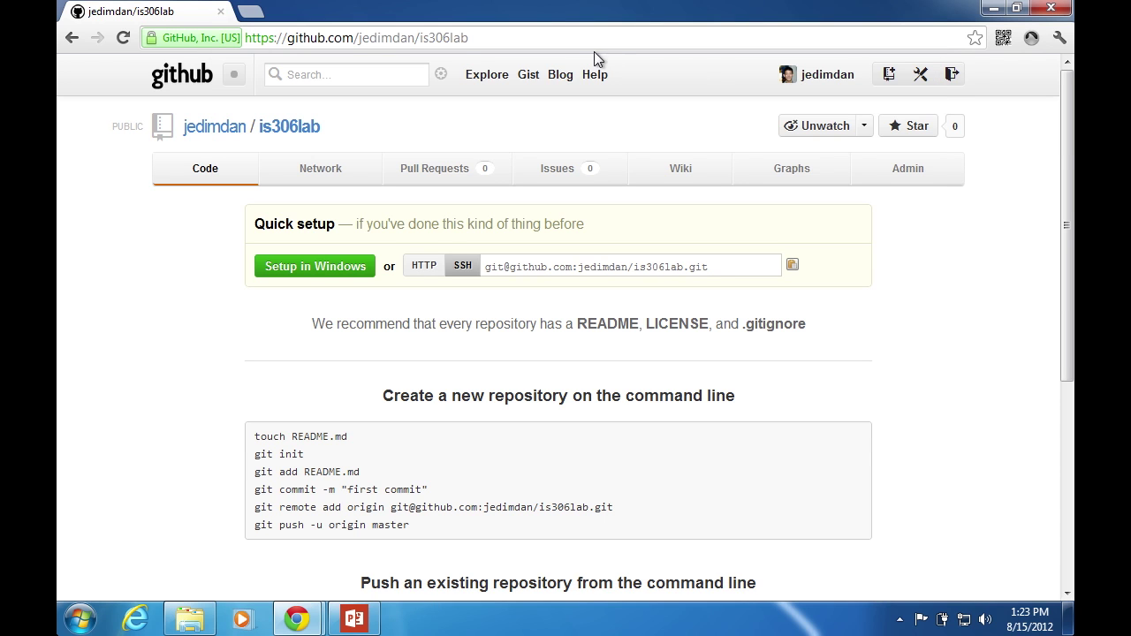
key(ctrl+l)
key(Return)
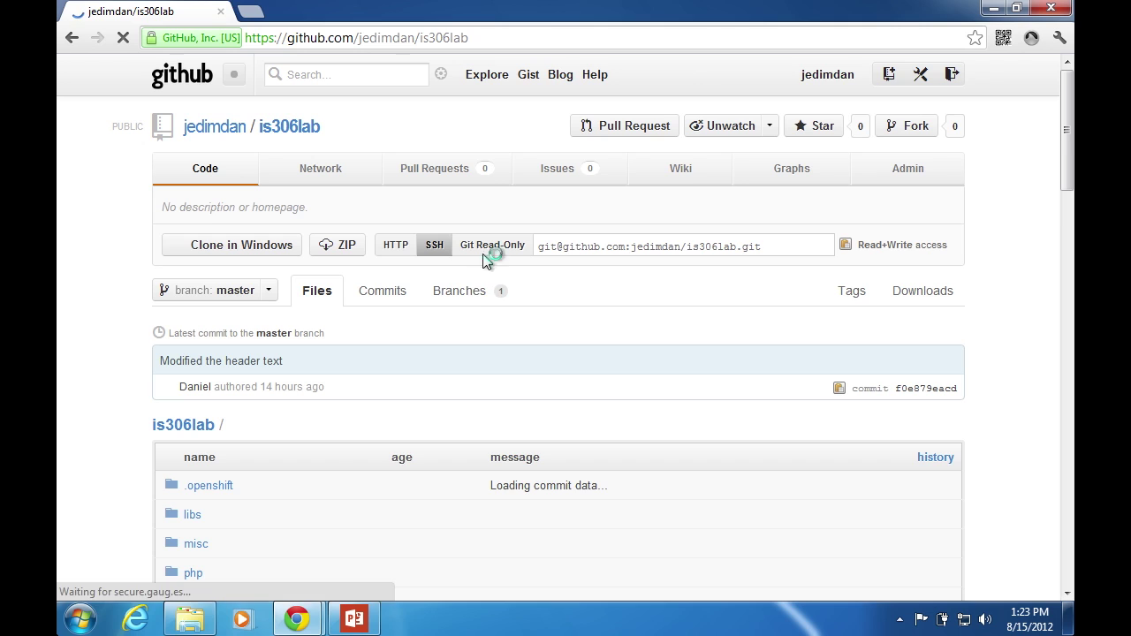
scroll(274, 534, down, 1)
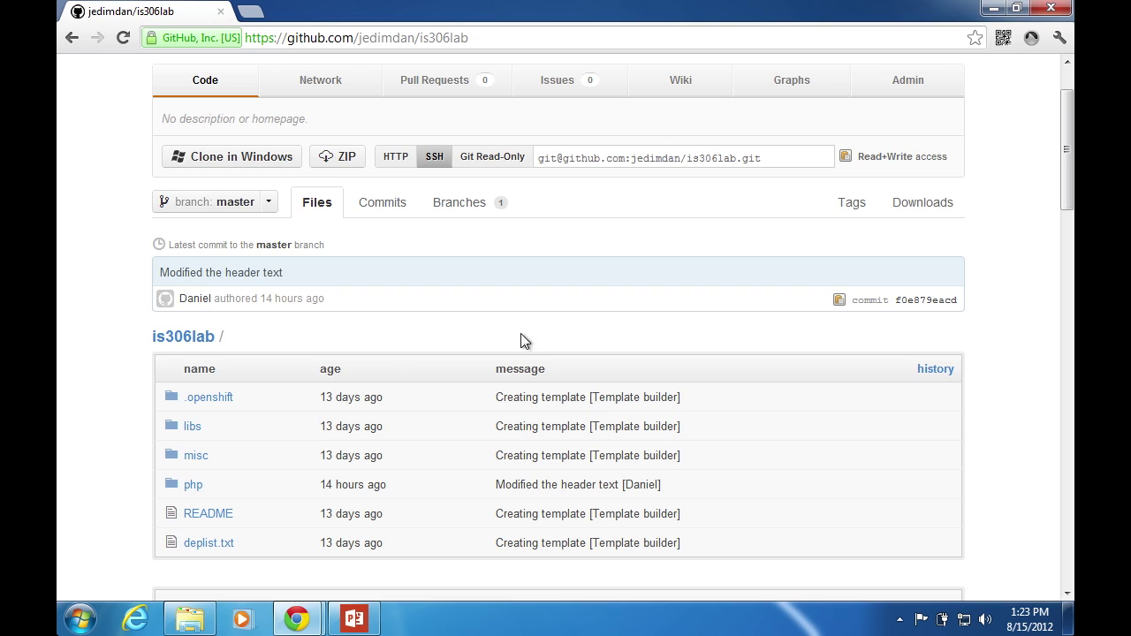
click(388, 204)
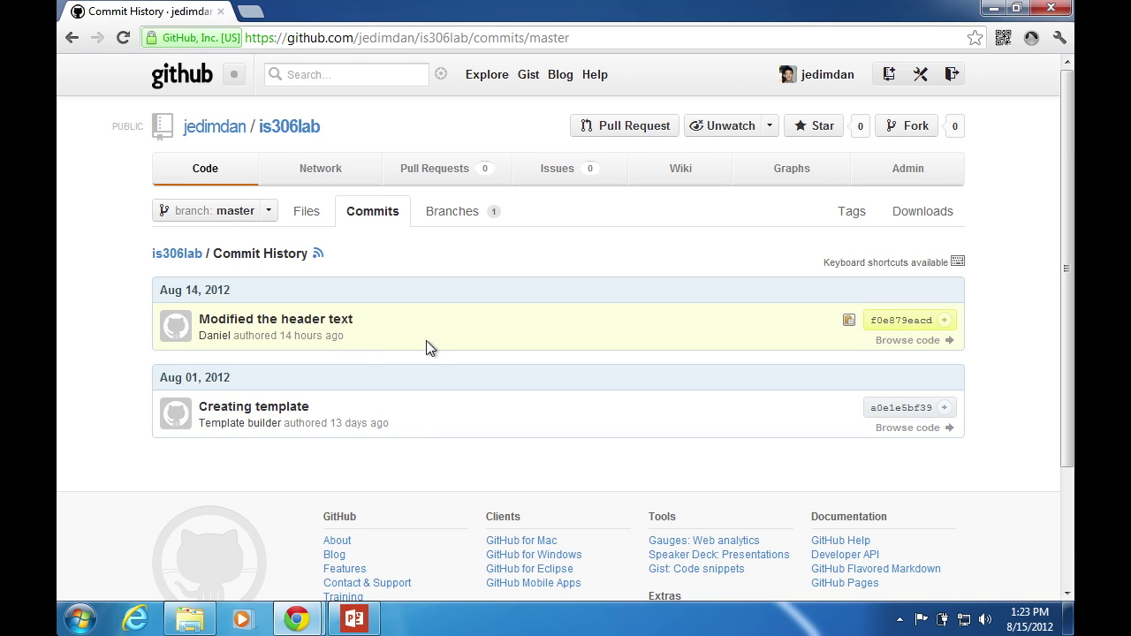
click(189, 621)
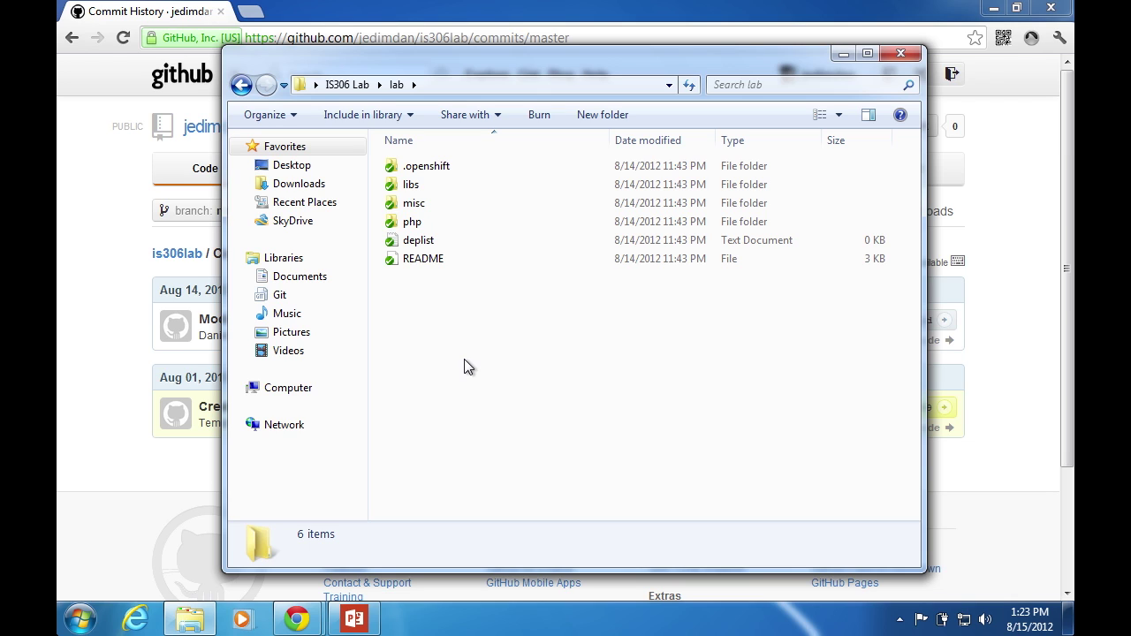
right_click(419, 311)
mouse_move(520, 542)
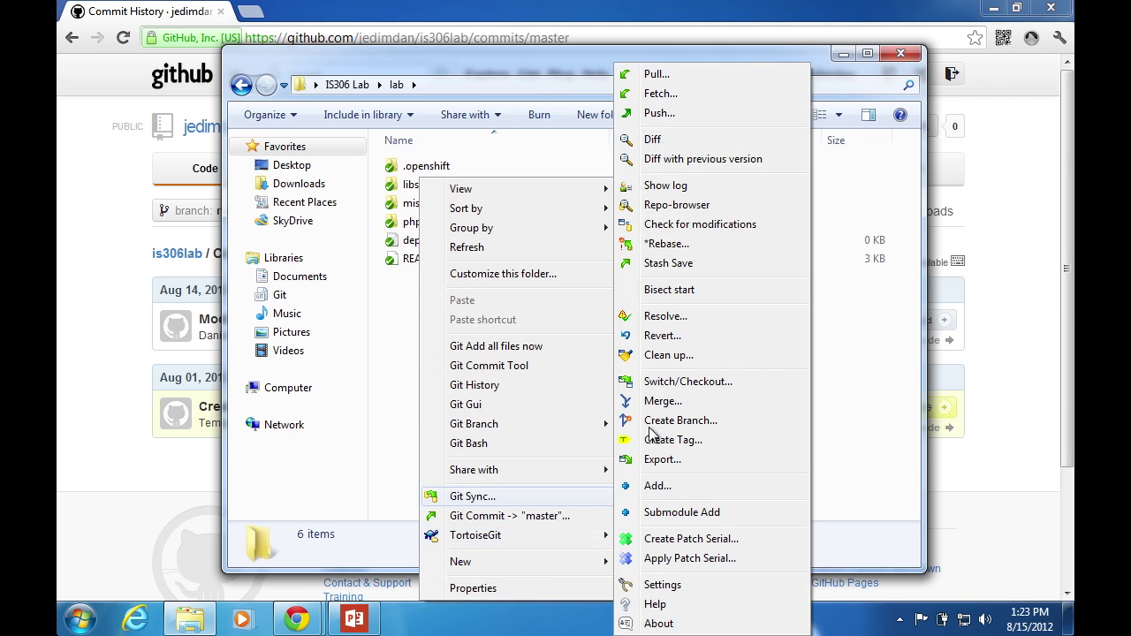
click(710, 112)
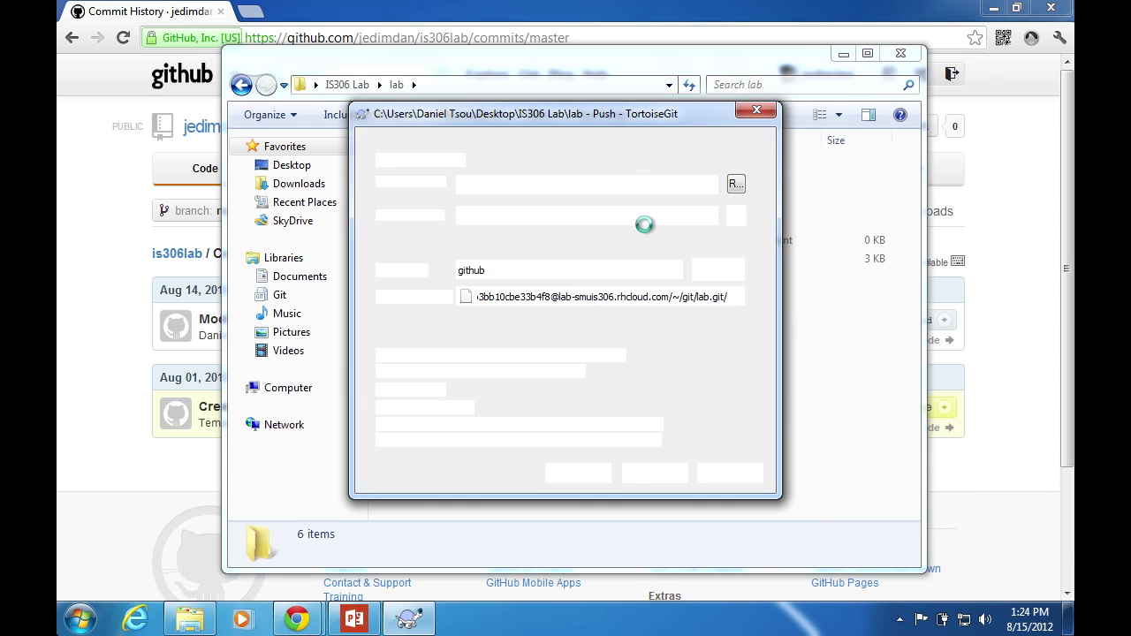
click(598, 271)
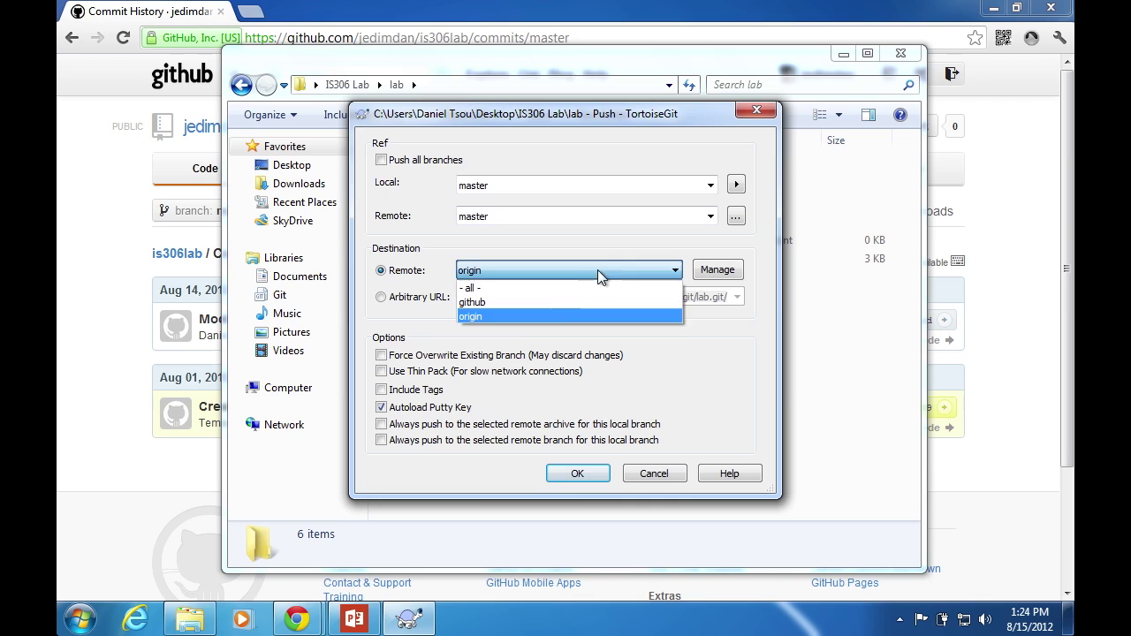
click(555, 302)
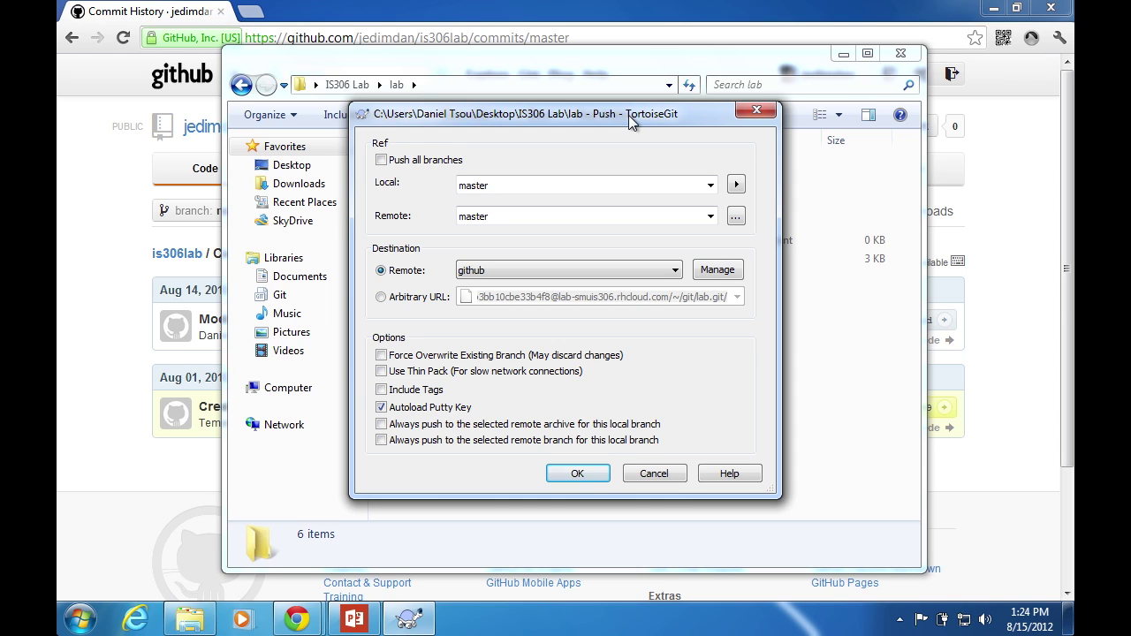
click(533, 270)
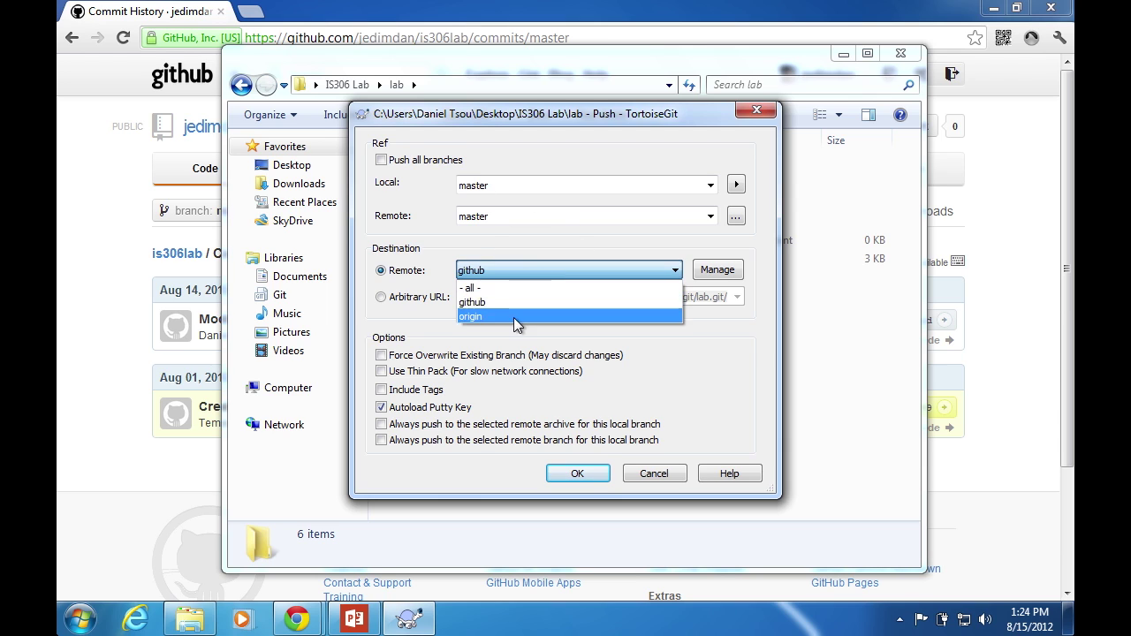
click(507, 316)
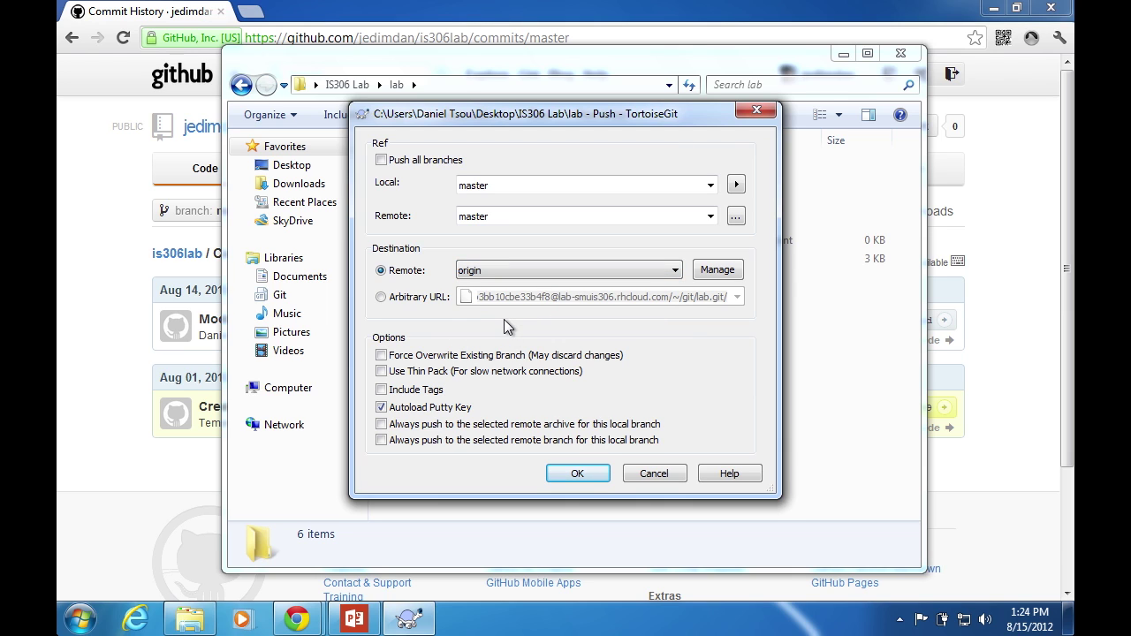
click(593, 274)
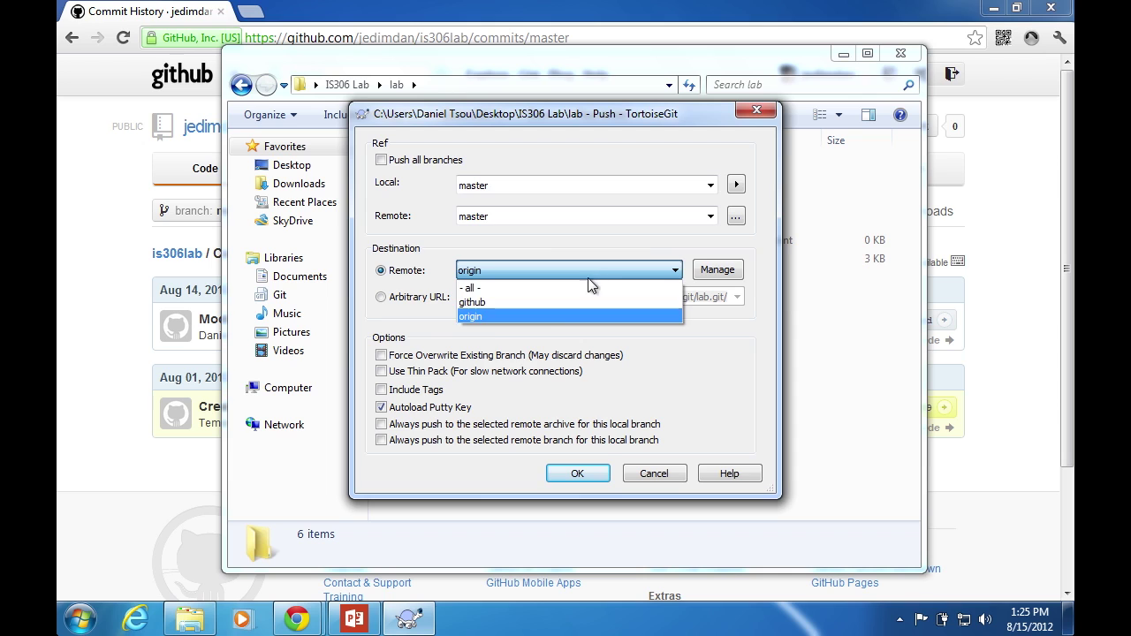
click(539, 304)
click(523, 272)
click(488, 312)
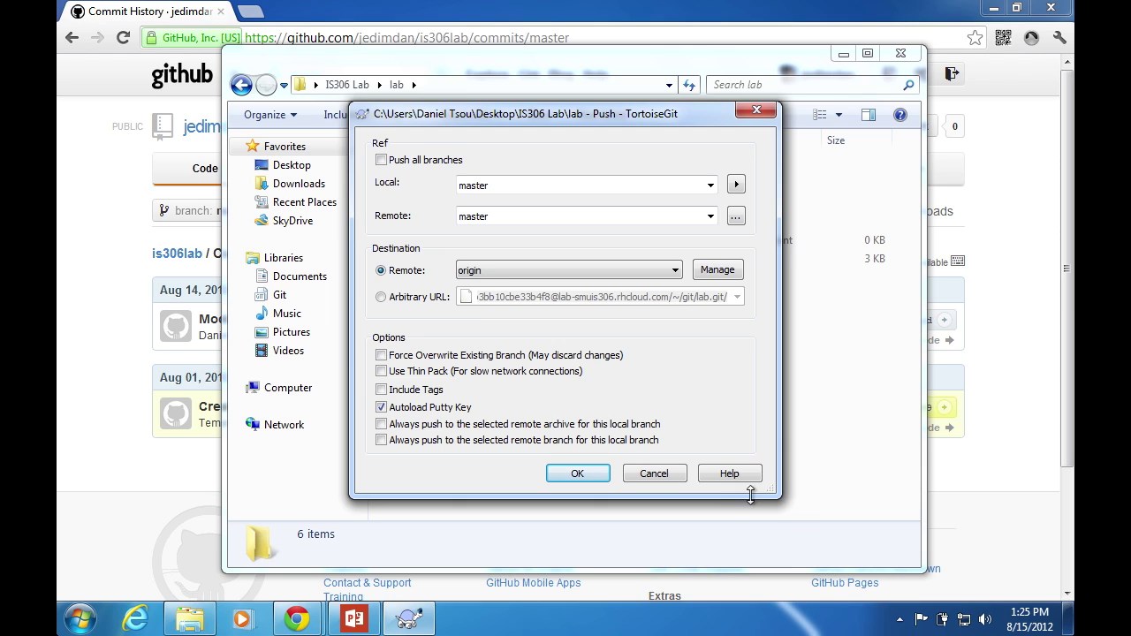
click(654, 474)
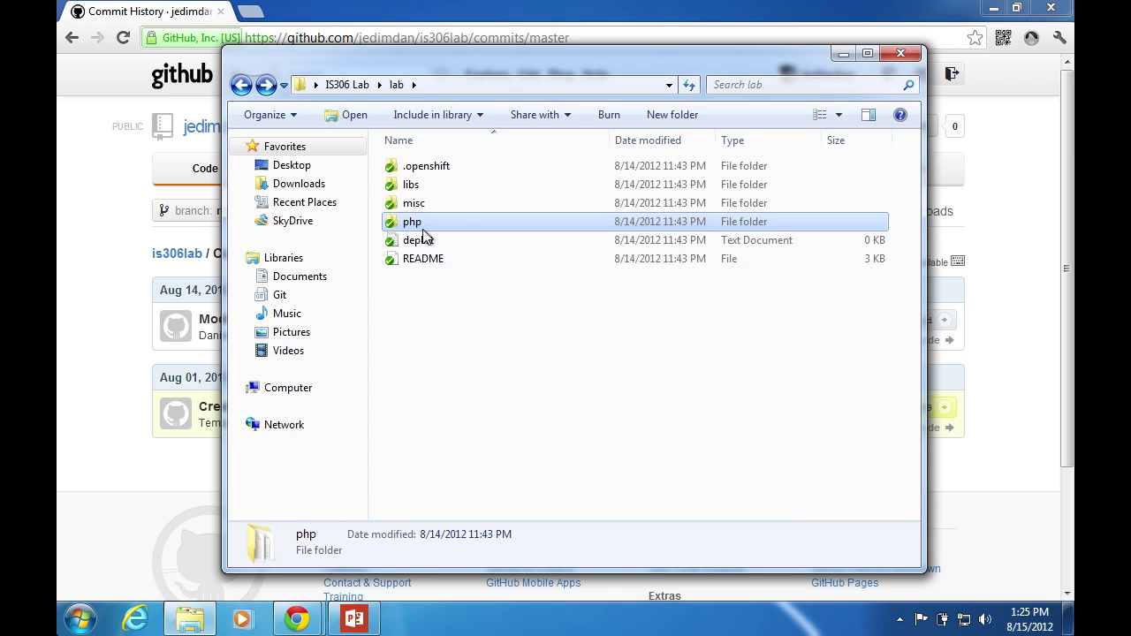
Open the php folder's index file in a text editor for editing
double_click(423, 229)
click(423, 191)
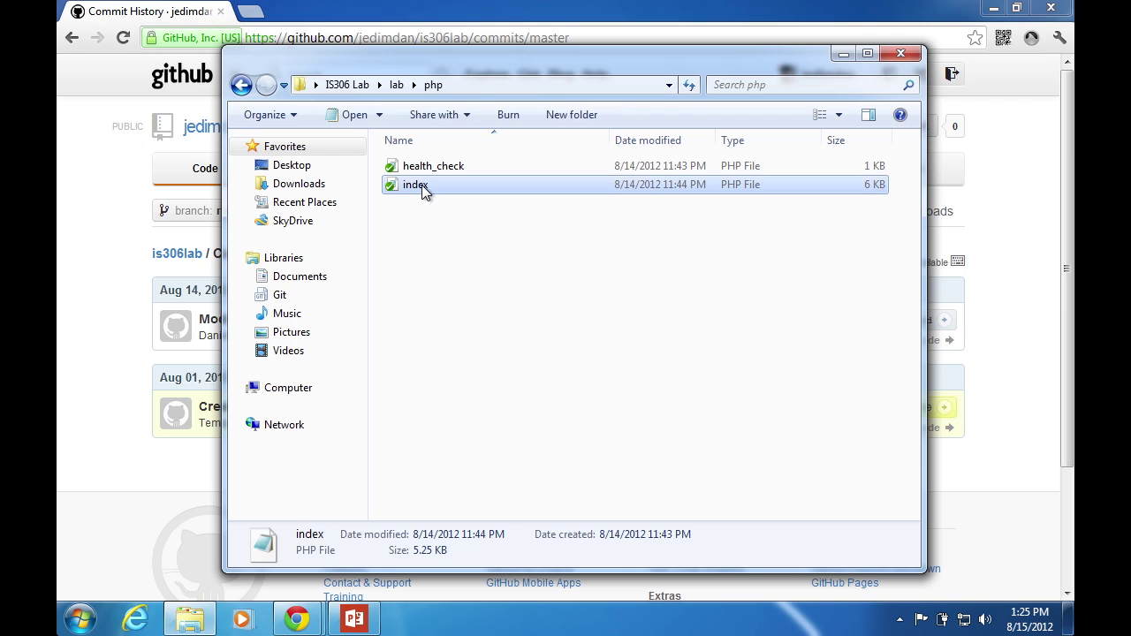
right_click(424, 192)
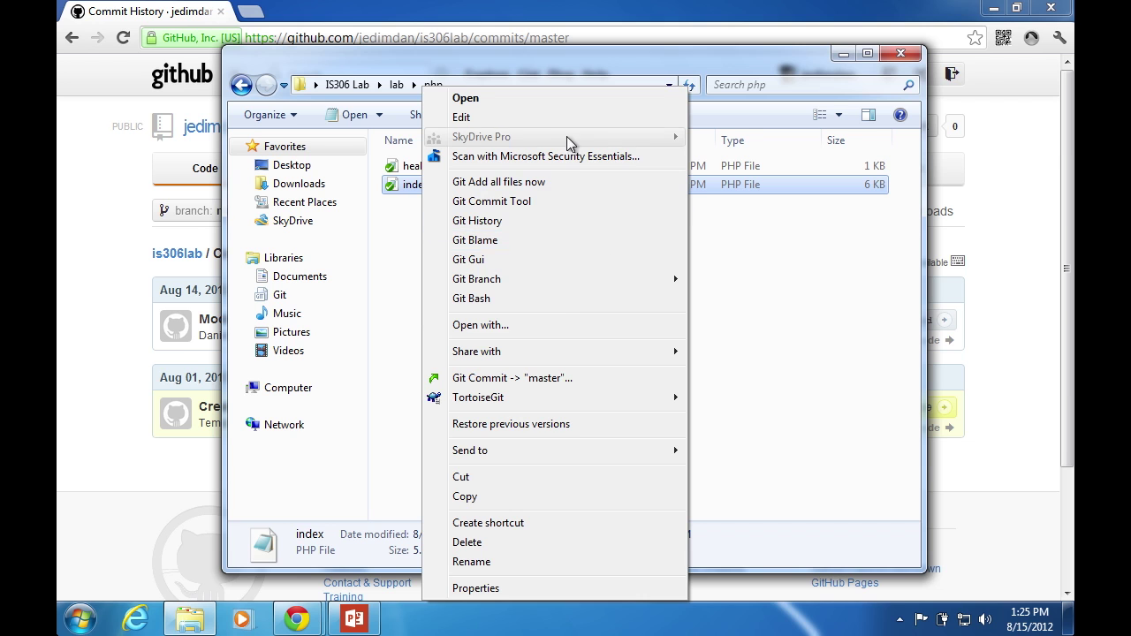
click(560, 118)
Append ', yay' to the index heading text, save the file and close Notepad
scroll(354, 302, down, 15)
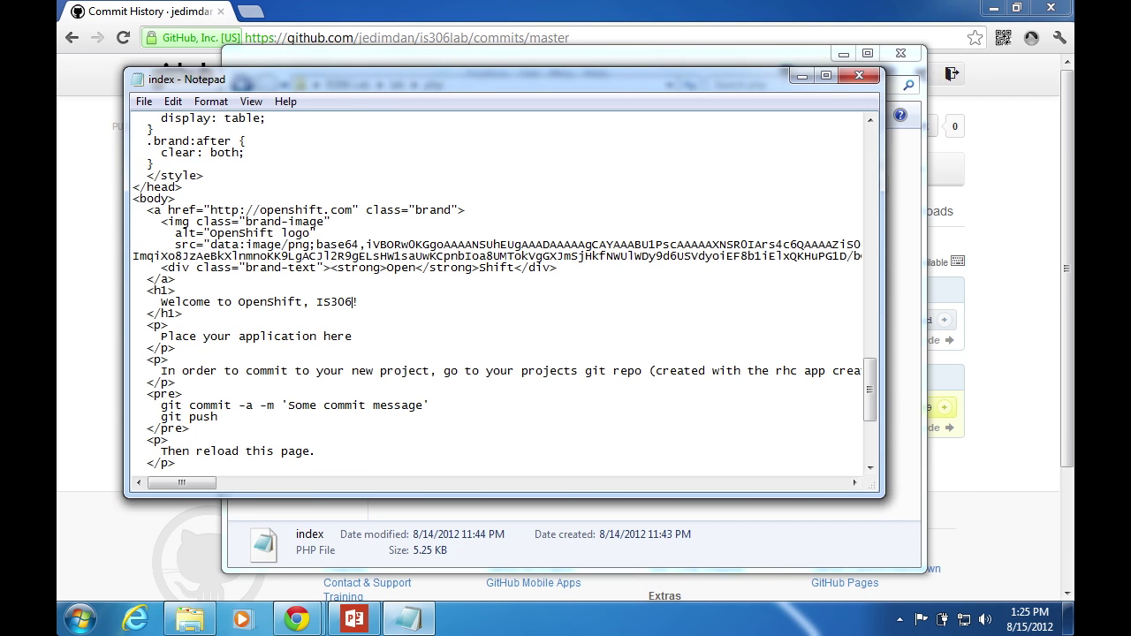
text(, yay)
key(ctrl+s)
key(alt+F4)
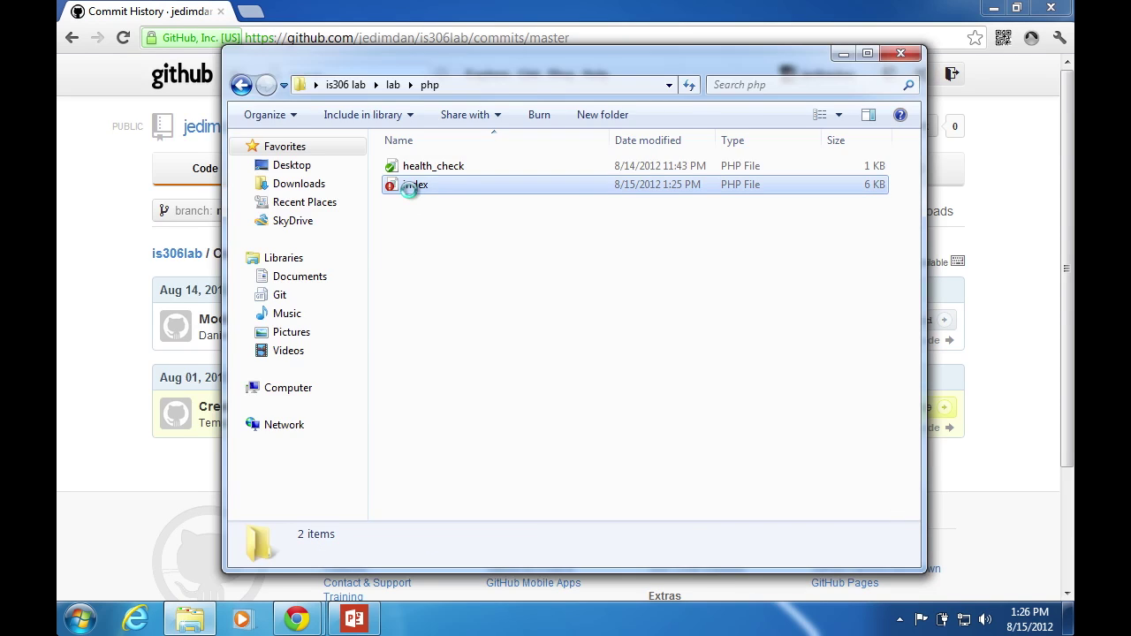
Open a Git commit of index.php on master, typing then deleting trial text in the message
right_click(412, 195)
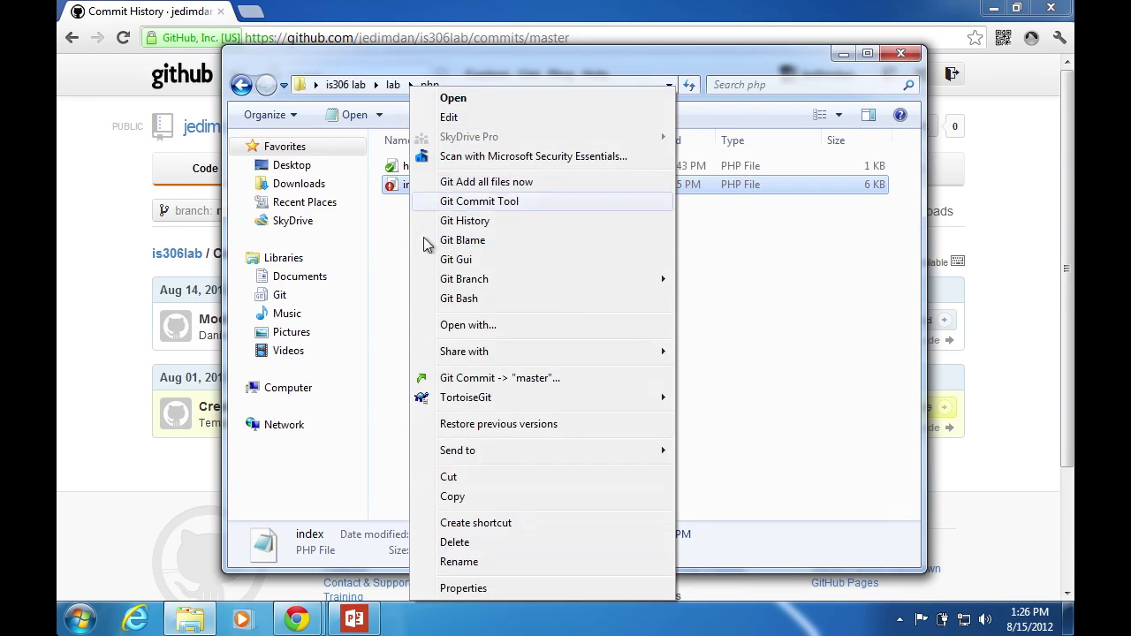
click(522, 380)
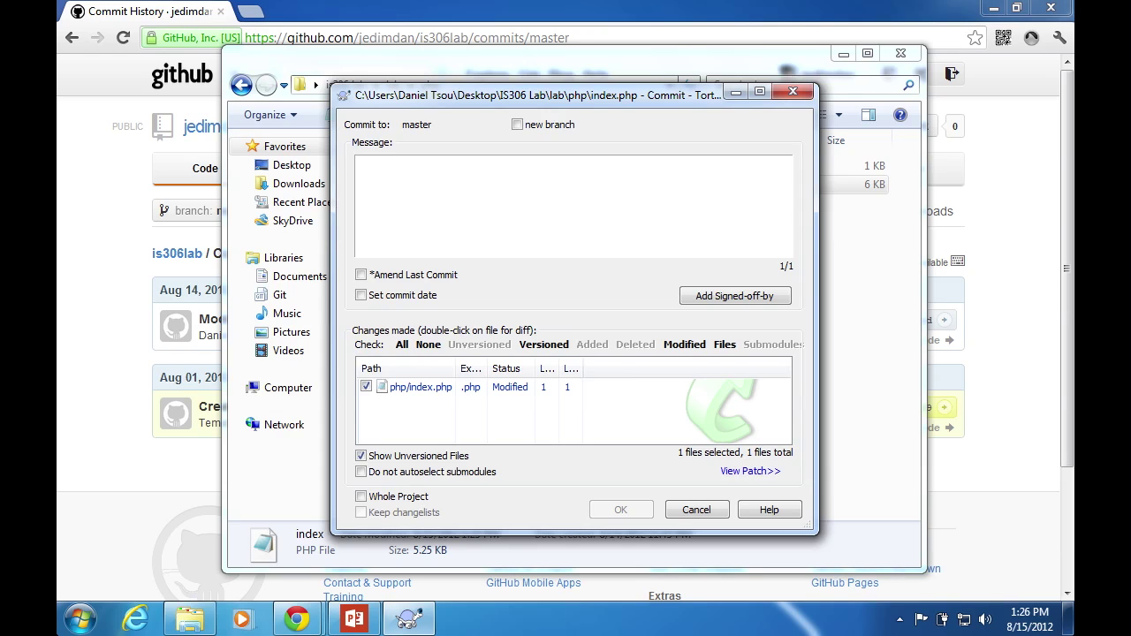
text(#1)
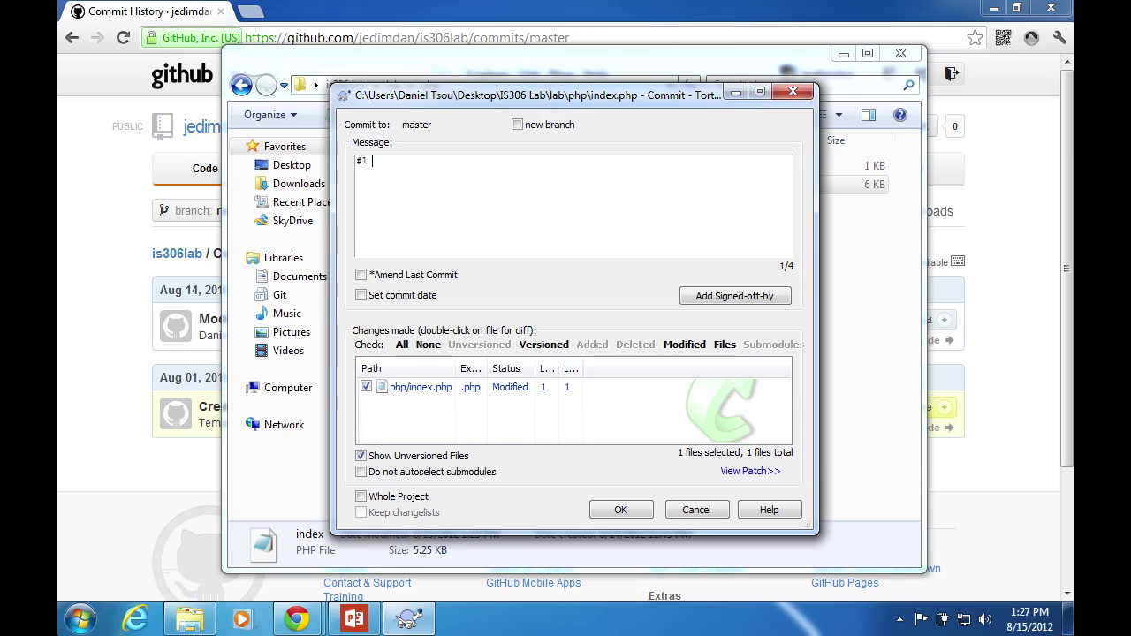
key(BackSpace)
key(BackSpace)
key(BackSpace)
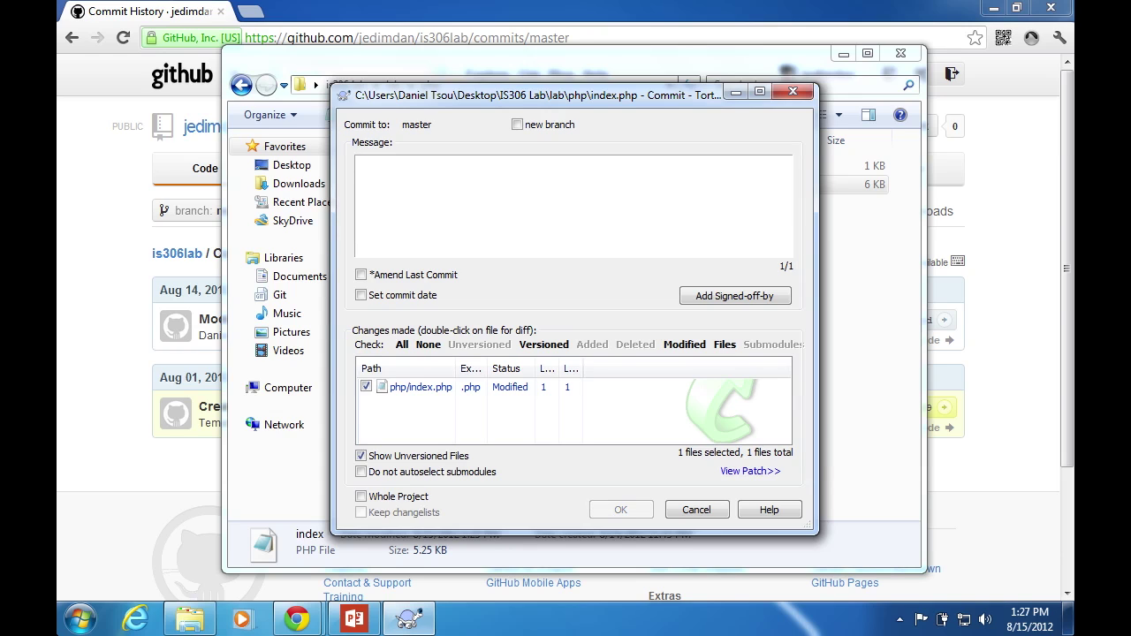
text(@jed)
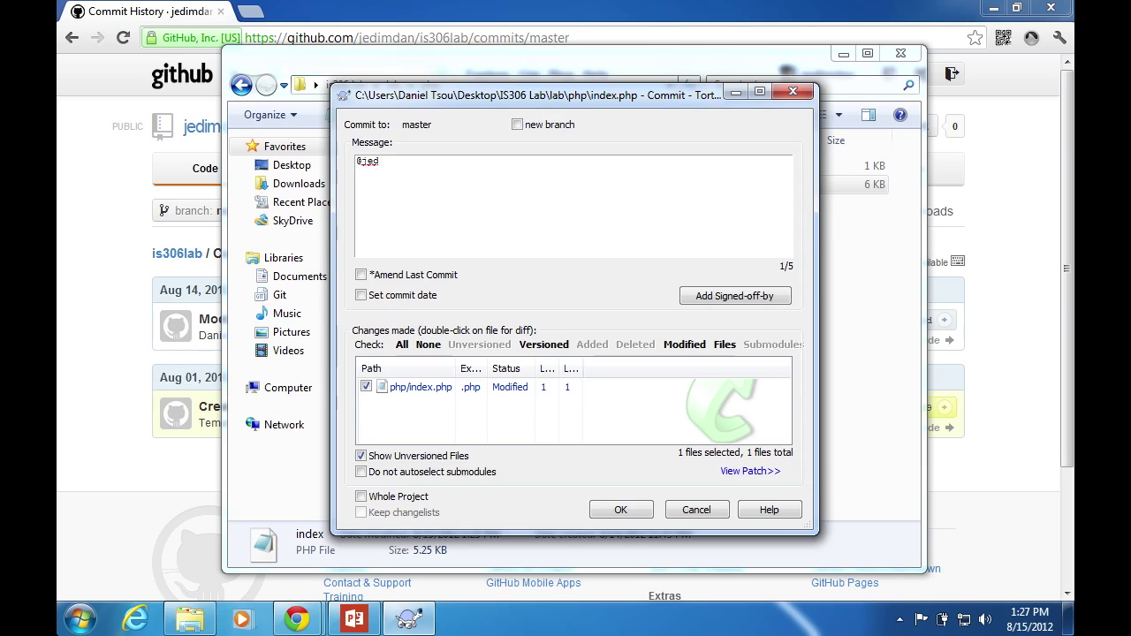
text(imdan)
key(BackSpace)
key(BackSpace)
key(BackSpace)
key(BackSpace)
key(BackSpace)
key(BackSpace)
key(BackSpace)
key(BackSpace)
key(BackSpace)
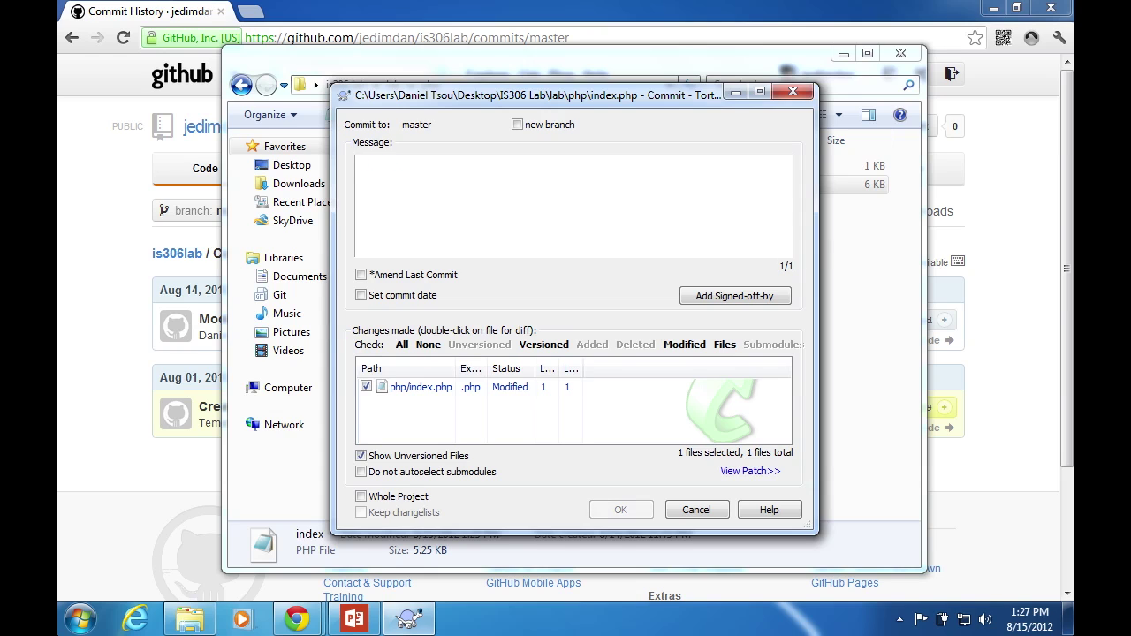